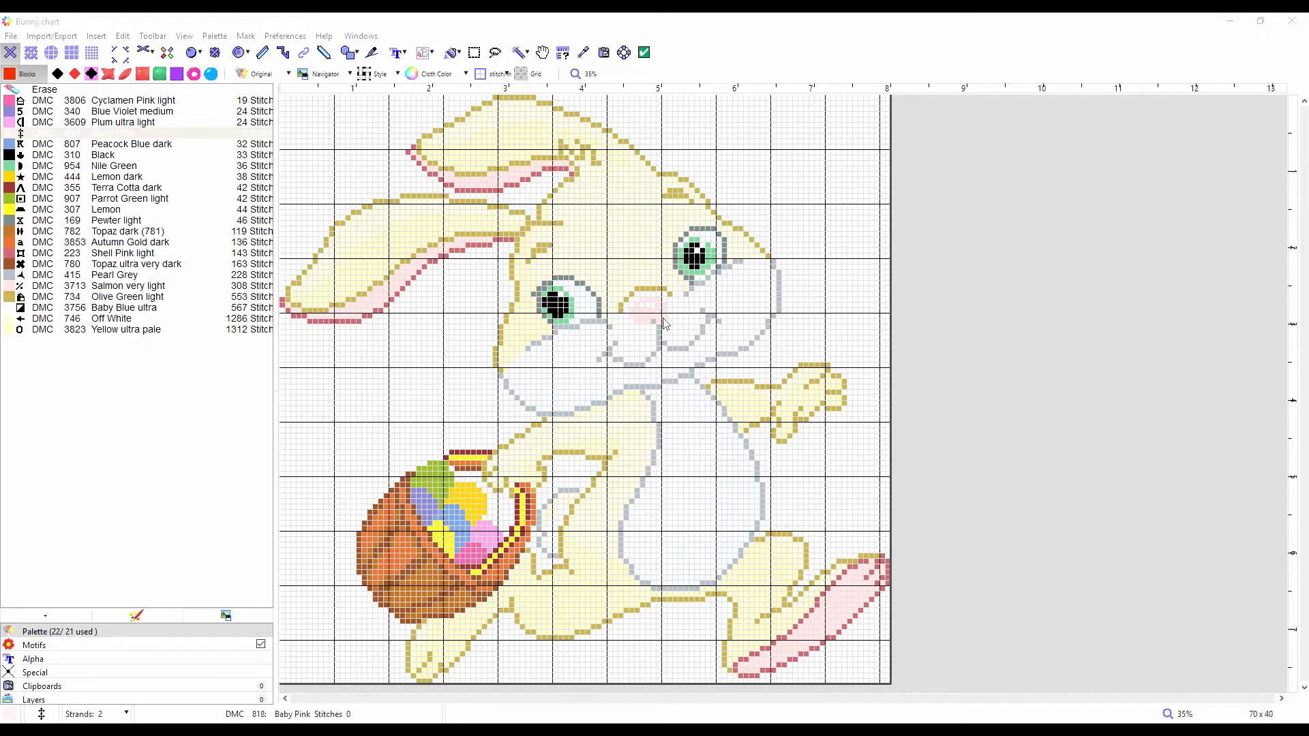
Step: Sample the thread colour used in the bunny's nose with the colour picker
click(584, 55)
click(584, 54)
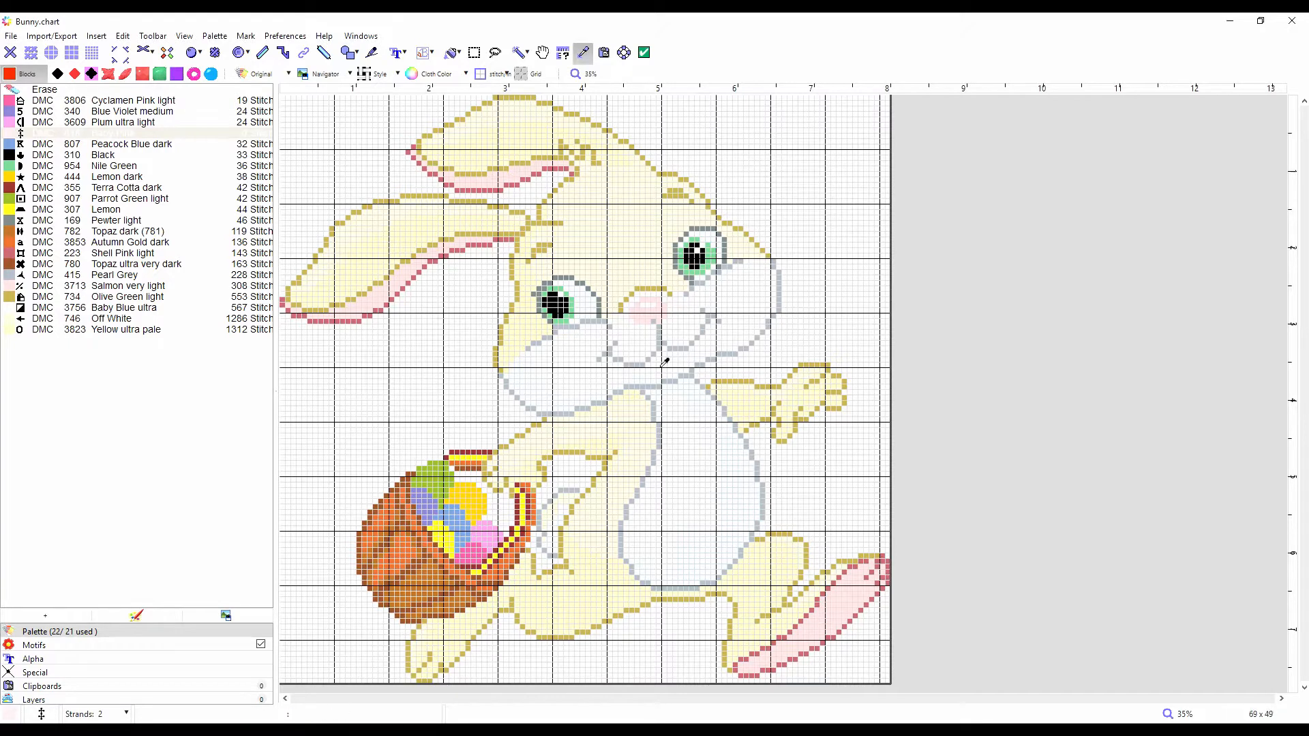
click(649, 311)
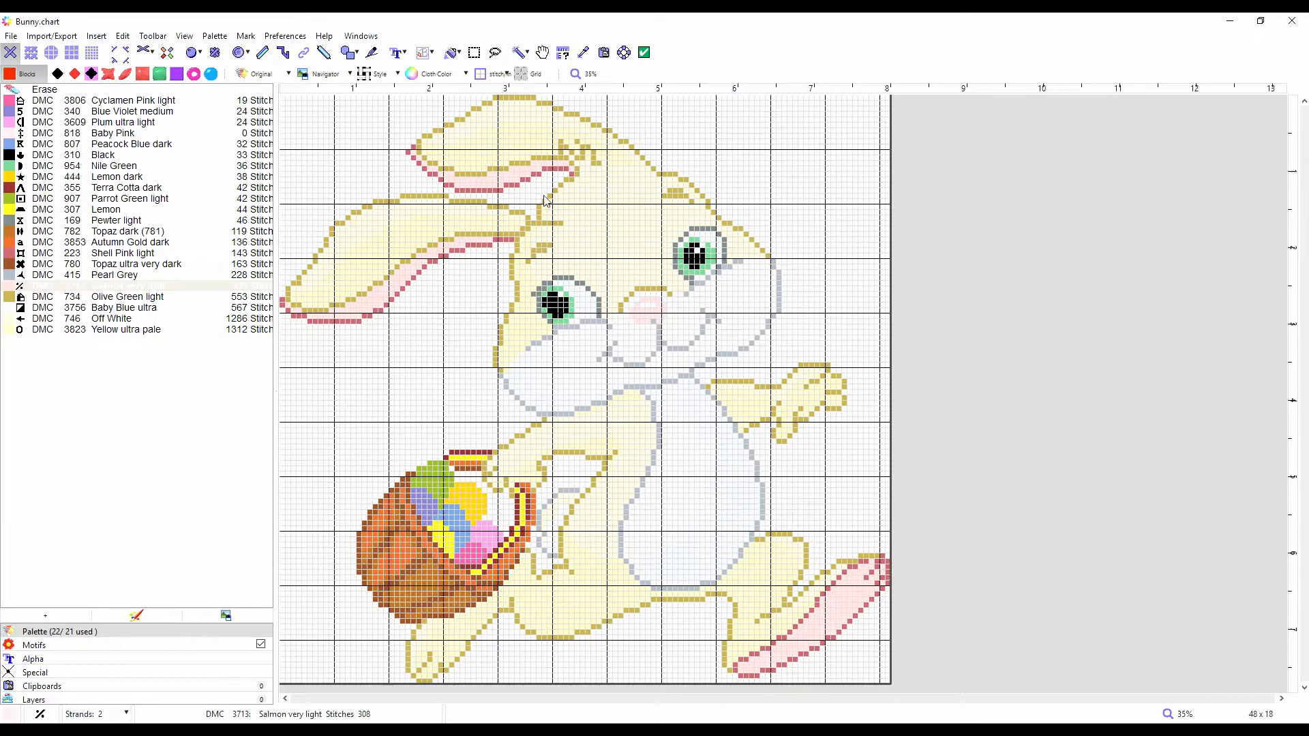
Step: Remove the DMC 818 Baby Pink thread from the palette
click(122, 133)
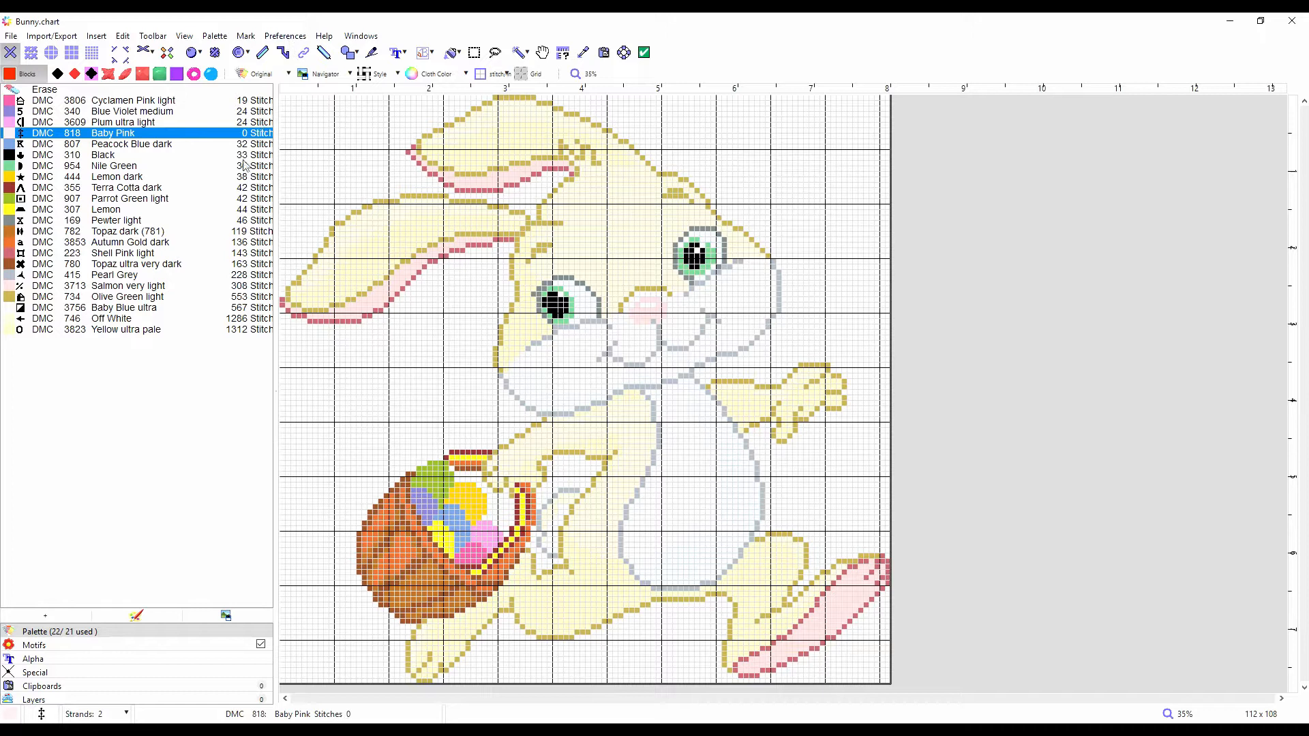
right_click(144, 138)
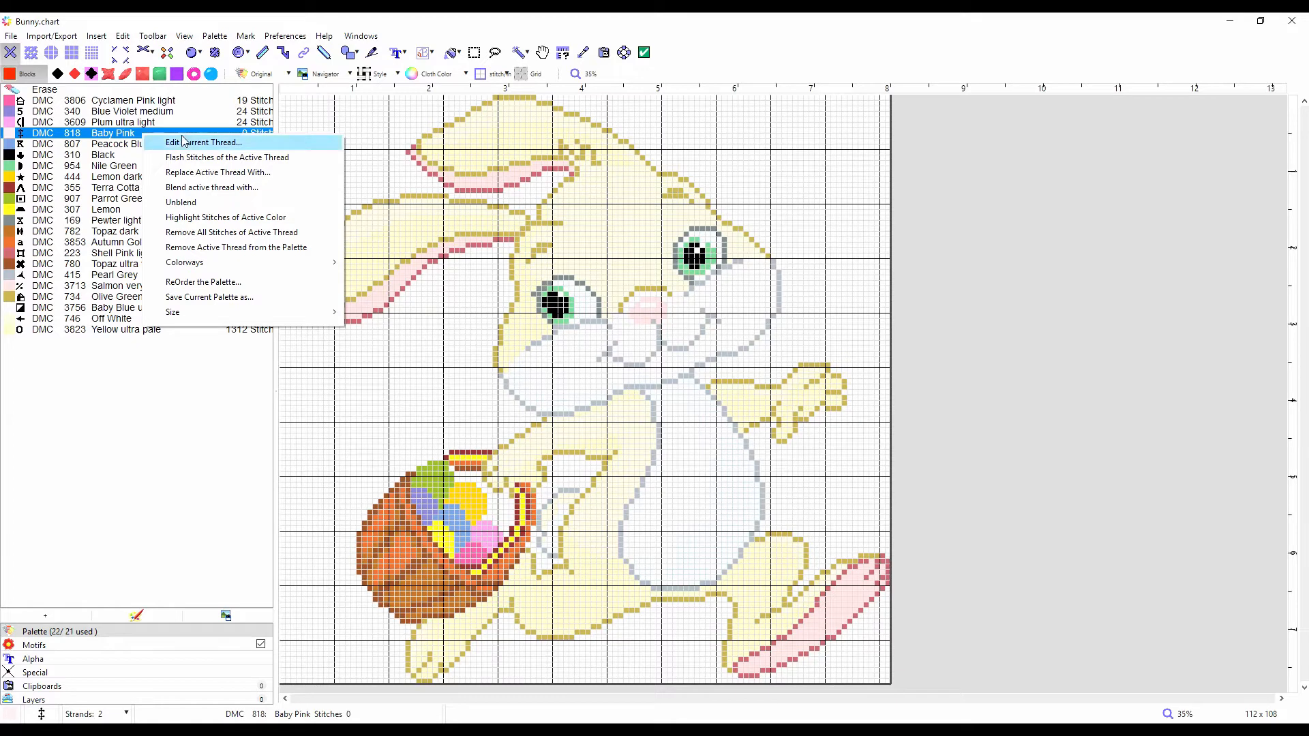
click(284, 250)
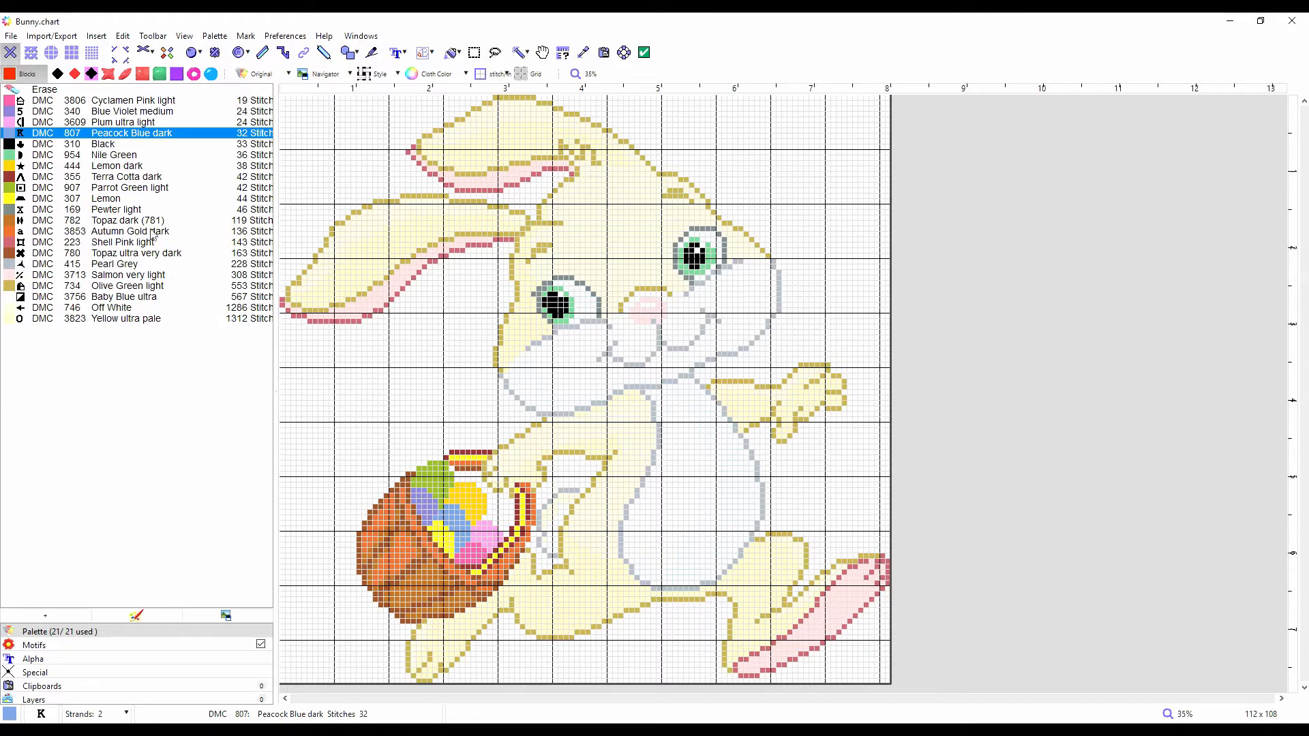
Step: Reorder the palette by ascending thread number
right_click(118, 143)
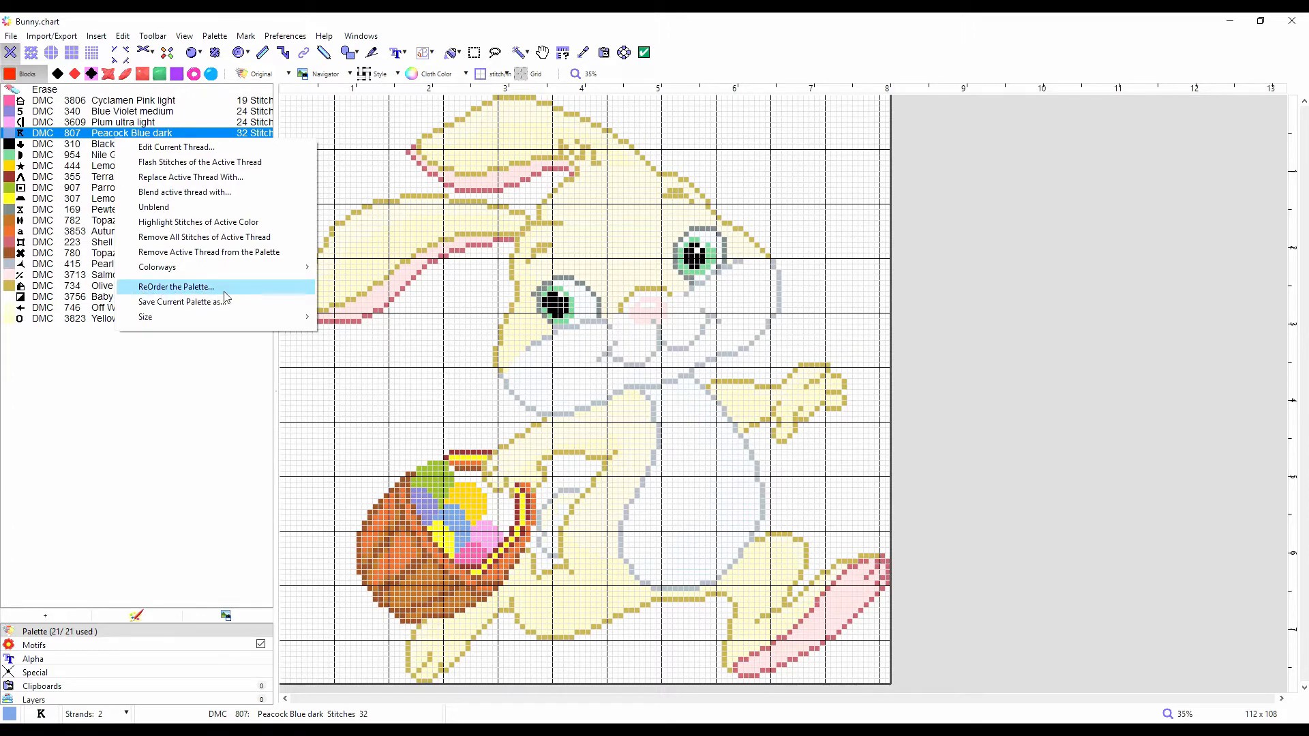
click(176, 287)
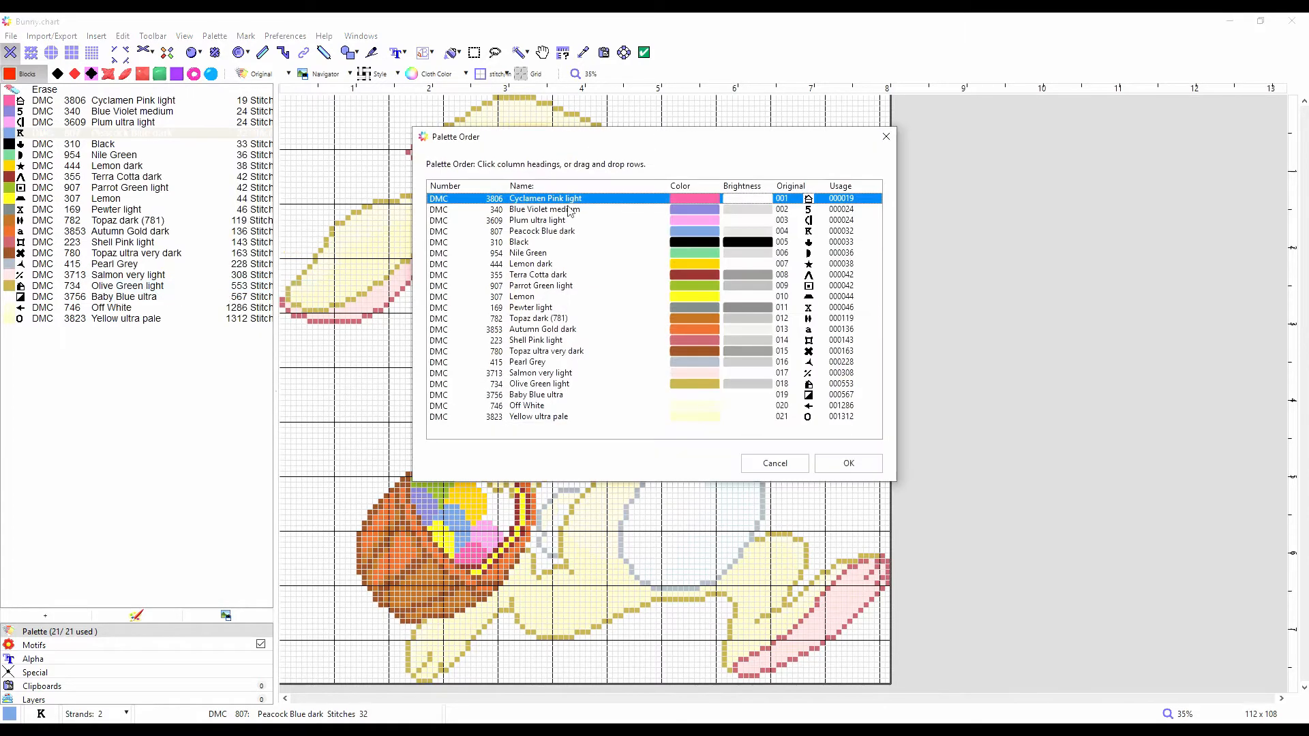
click(483, 187)
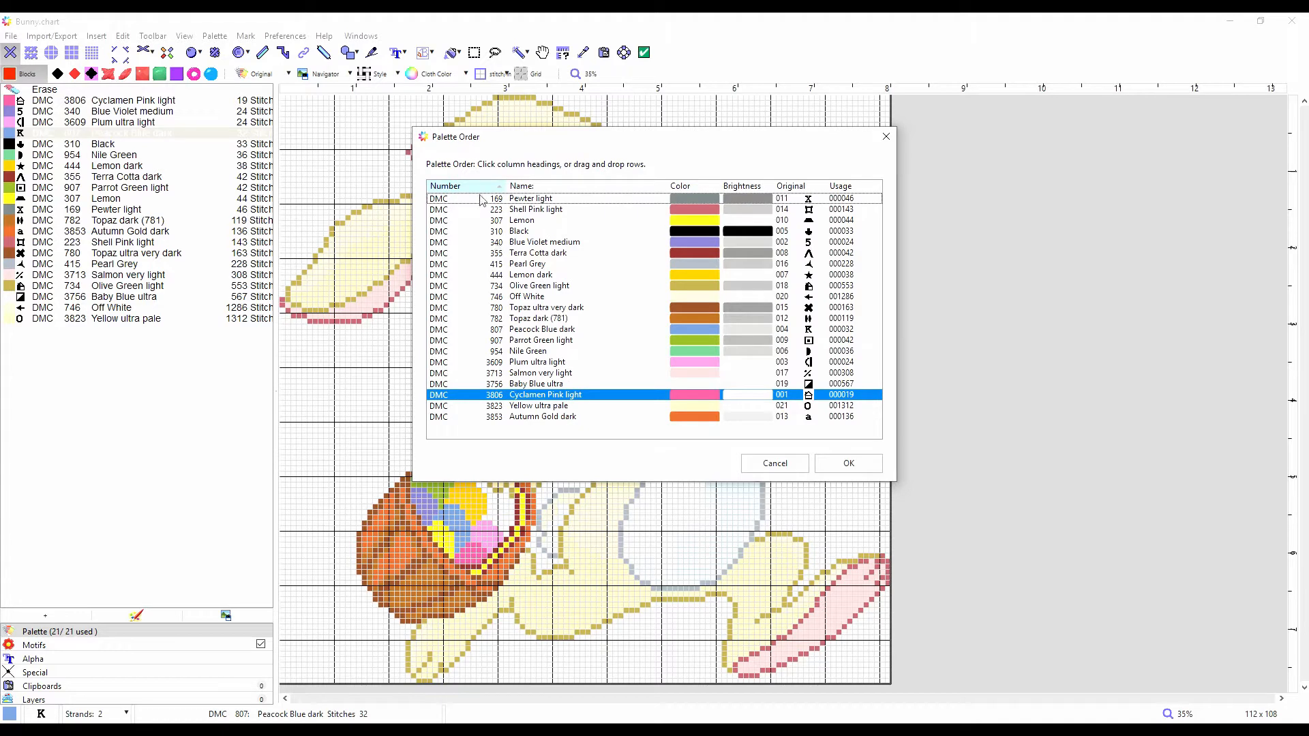
click(849, 464)
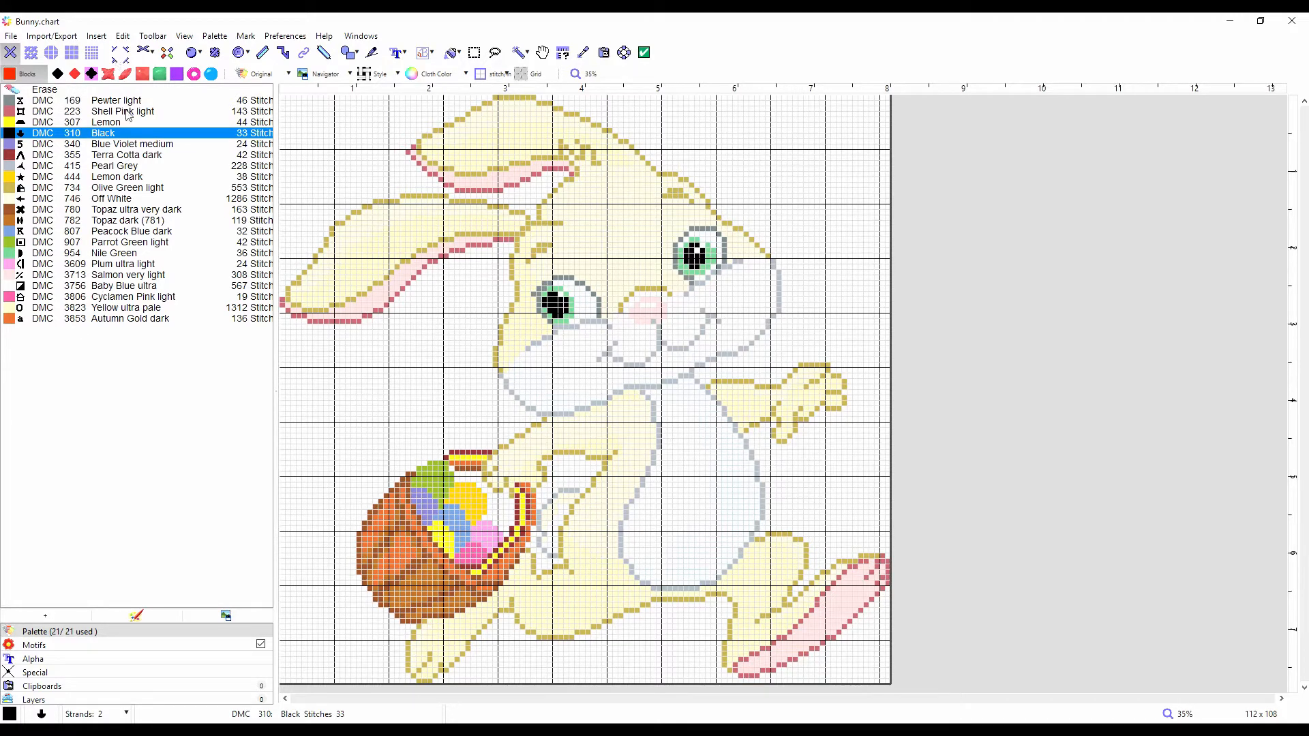
Step: Open the PDF export settings for the bunny chart
click(60, 39)
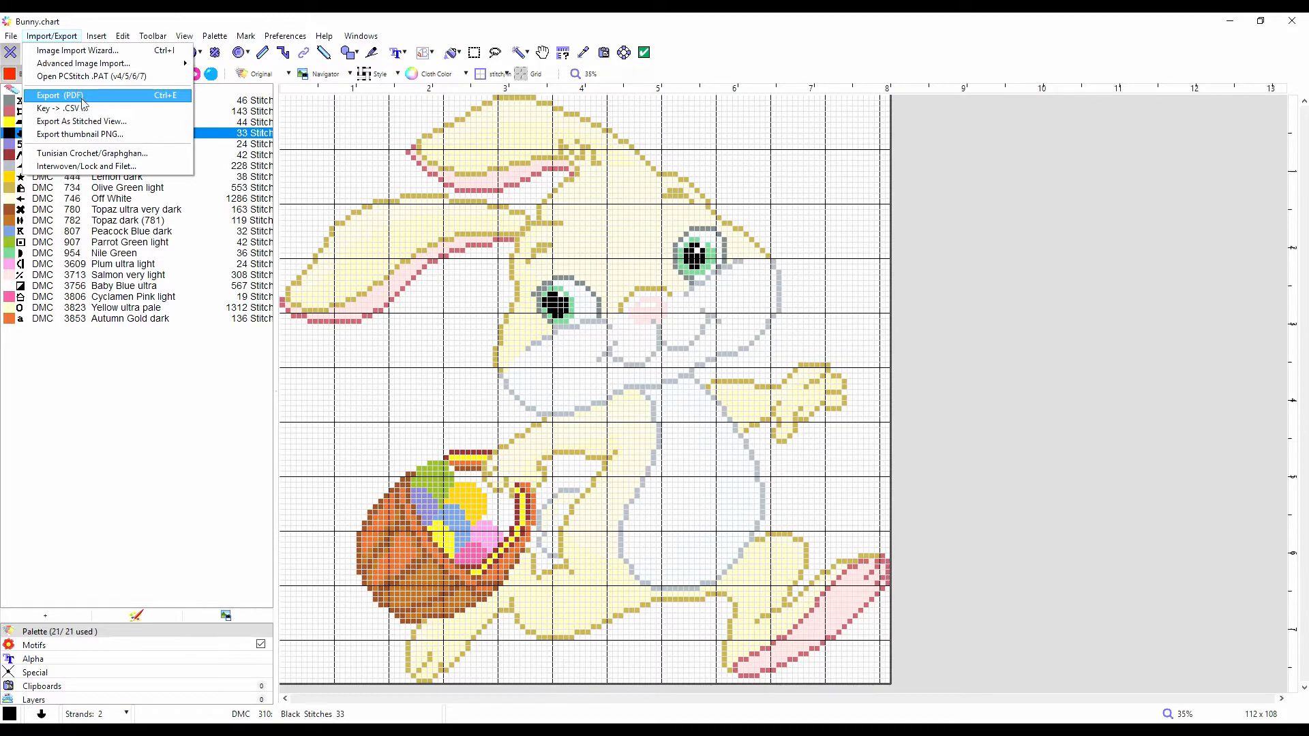
click(82, 101)
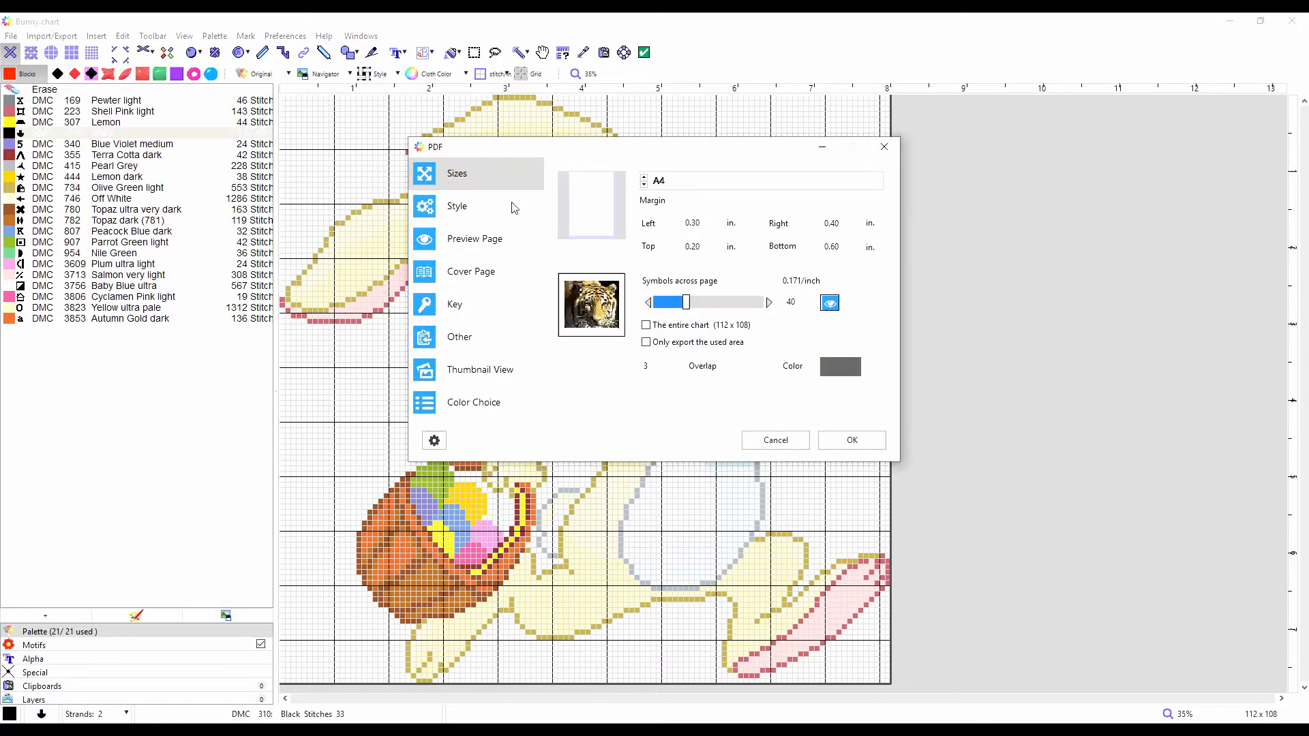
mouse_move(616, 154)
mouse_down()
mouse_move(597, 154)
mouse_move(628, 149)
mouse_up()
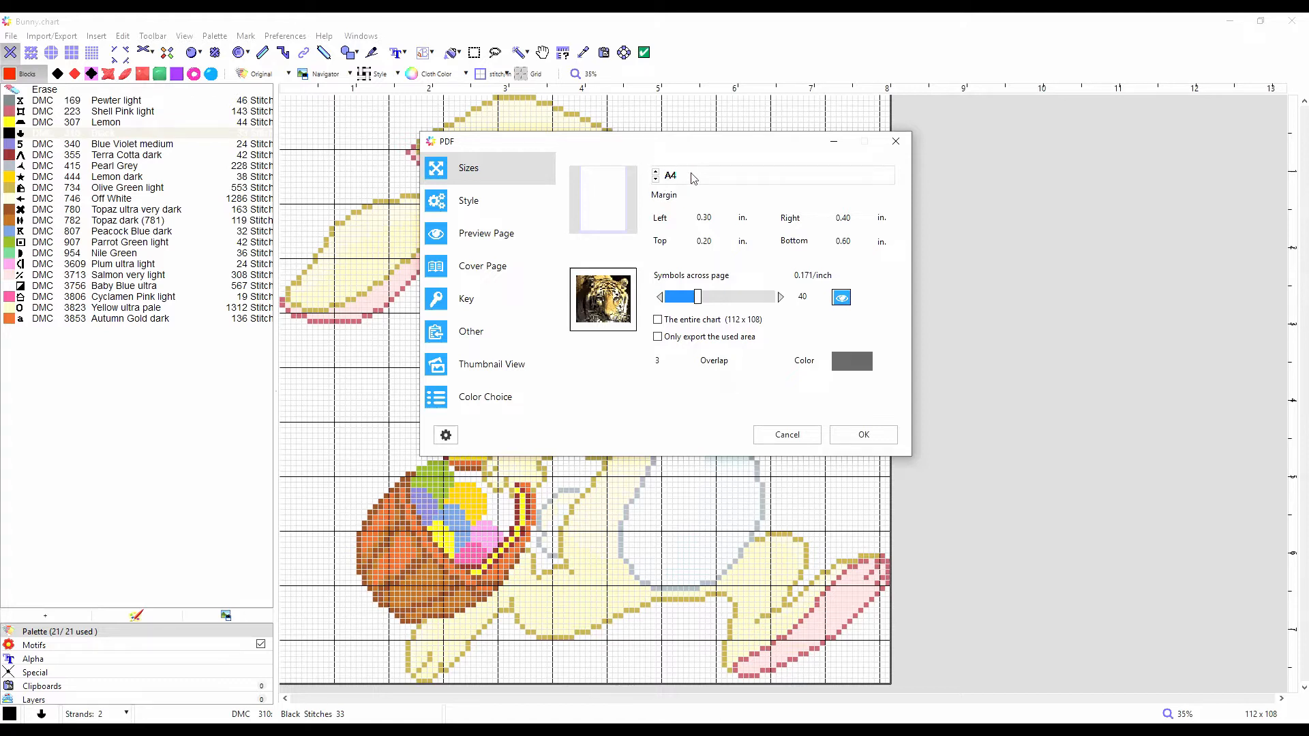
Step: Look through the available page sizes for the PDF, keeping A4
click(656, 182)
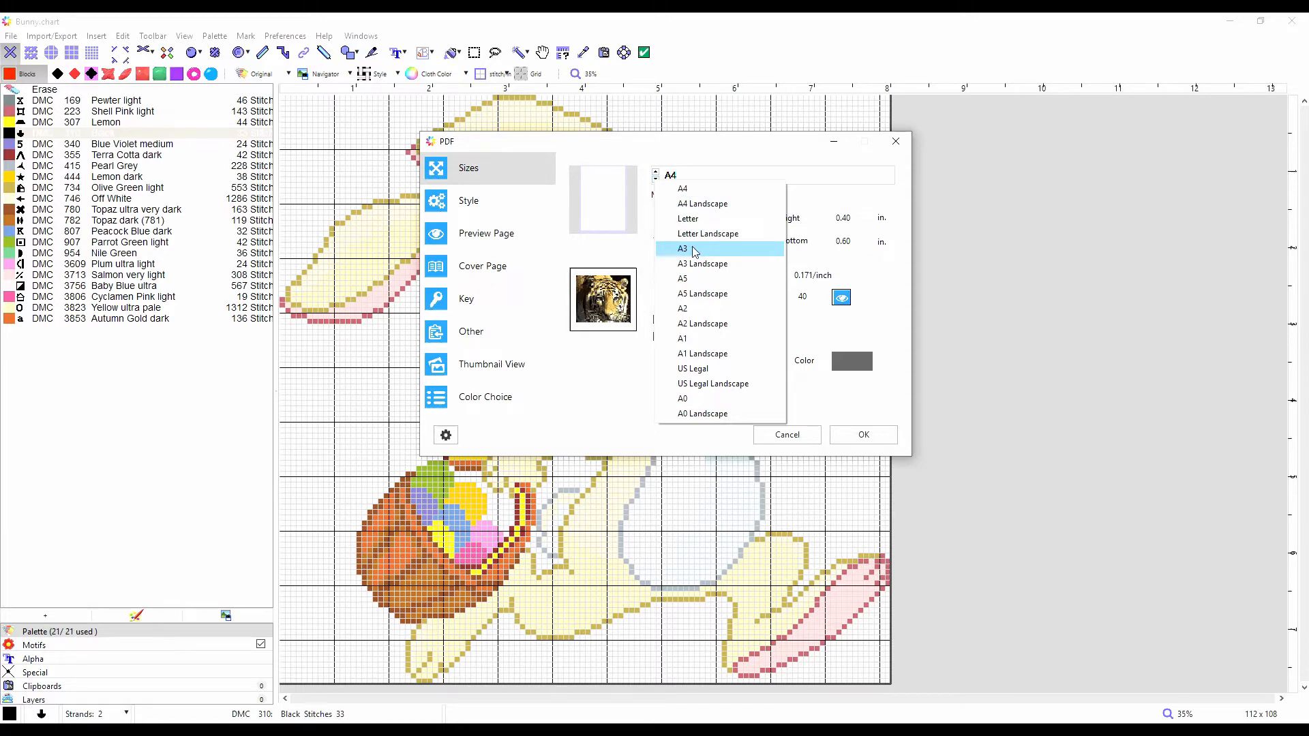
click(747, 151)
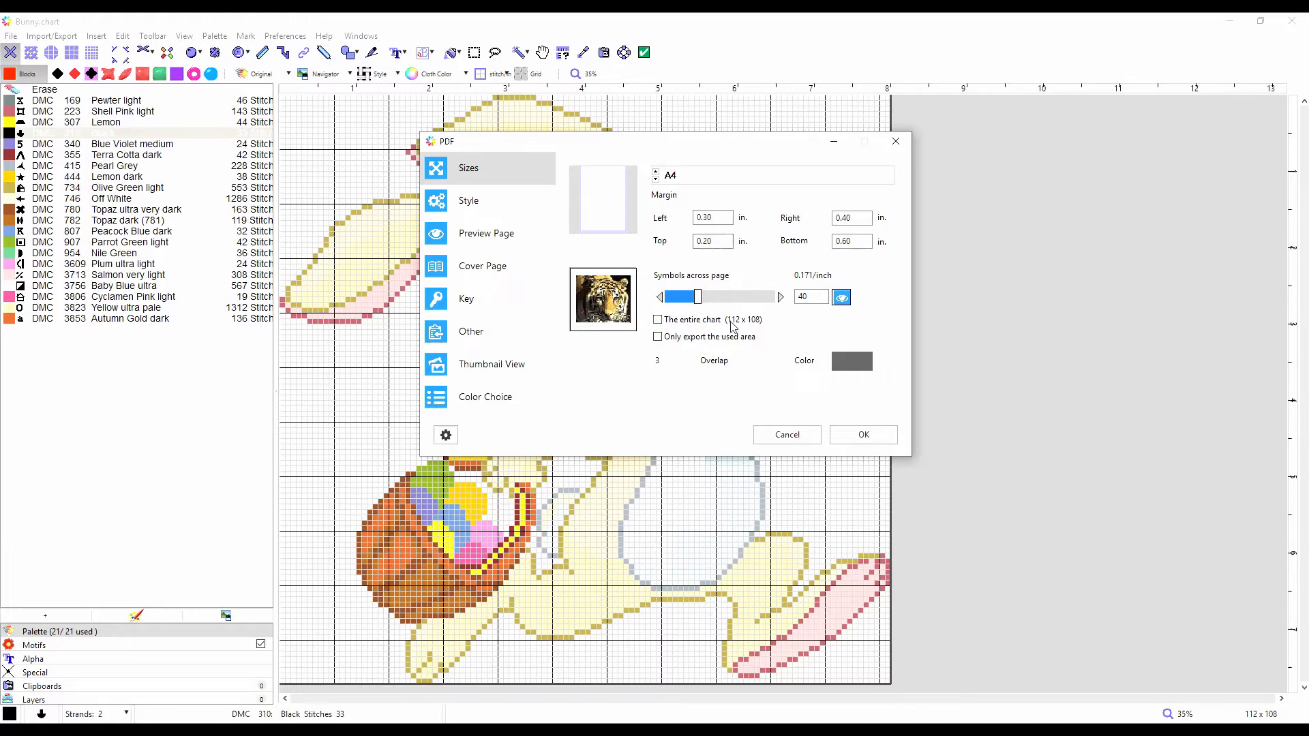
click(655, 179)
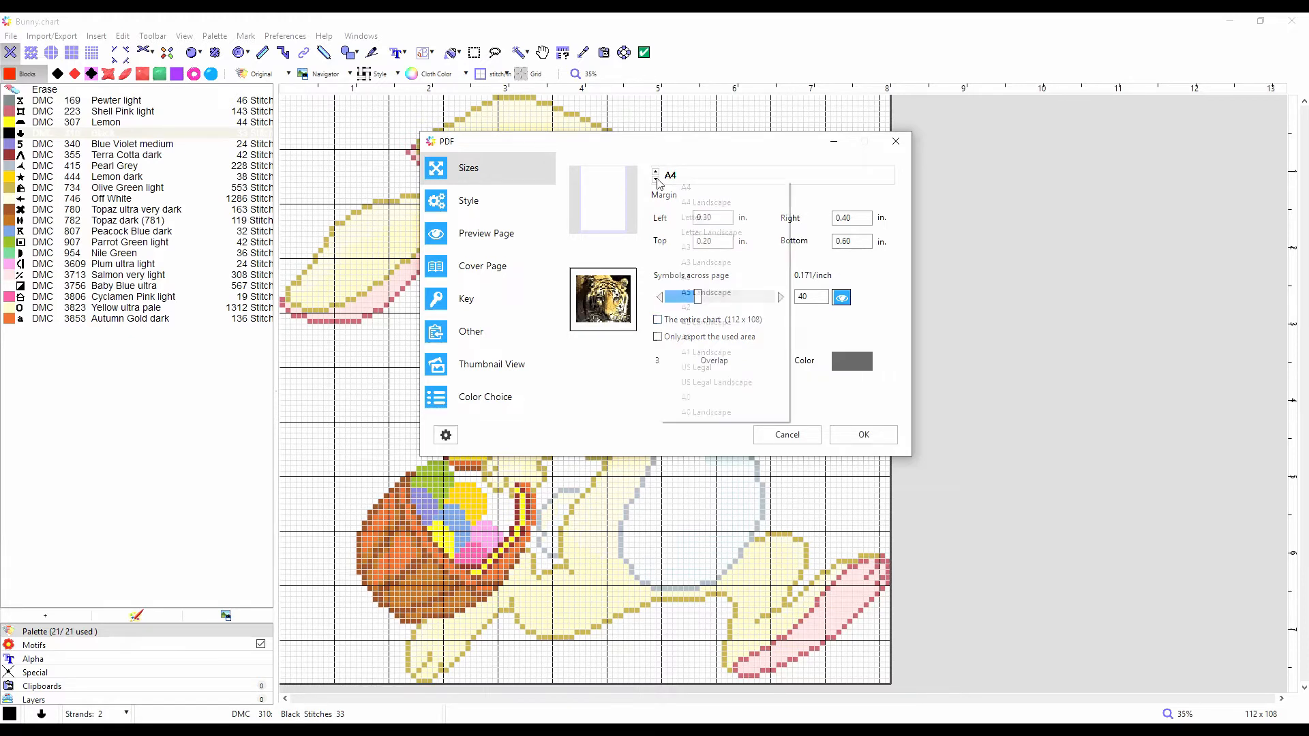
click(703, 147)
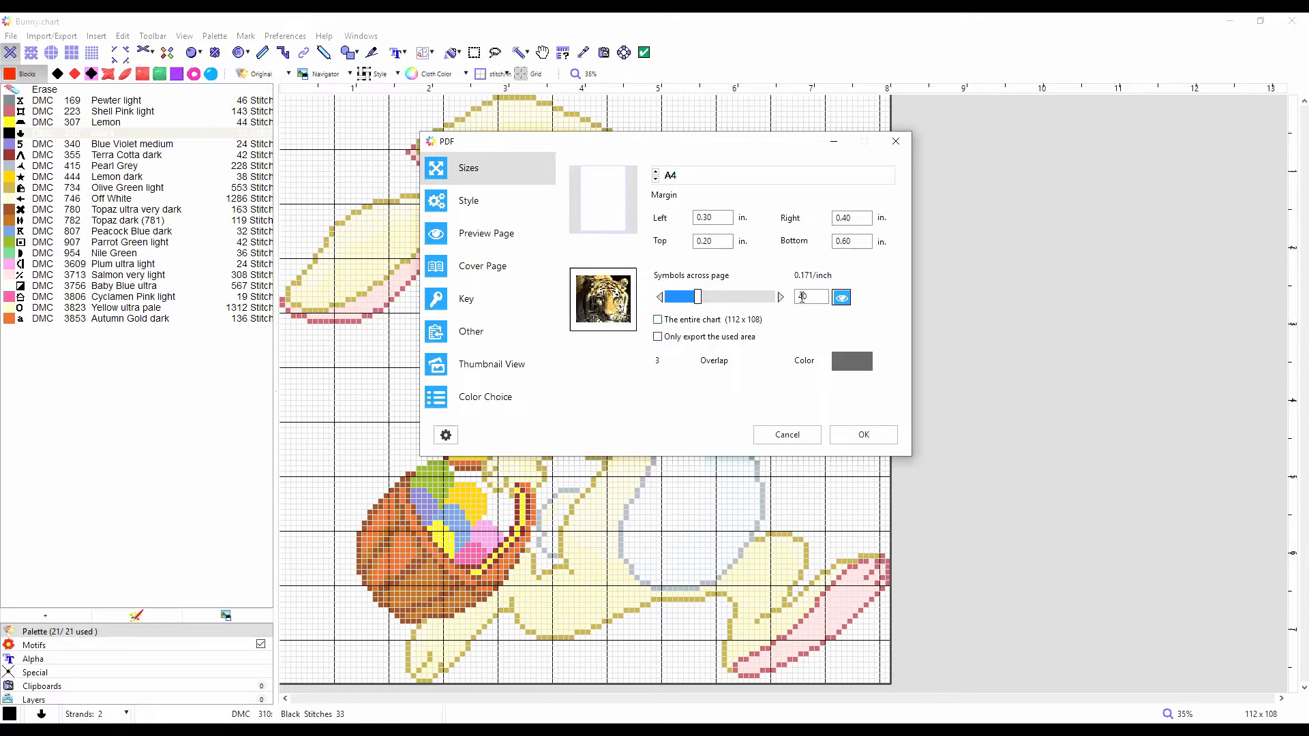
Step: Try fitting the entire chart on one page, then return to 40 symbols across the page
click(659, 320)
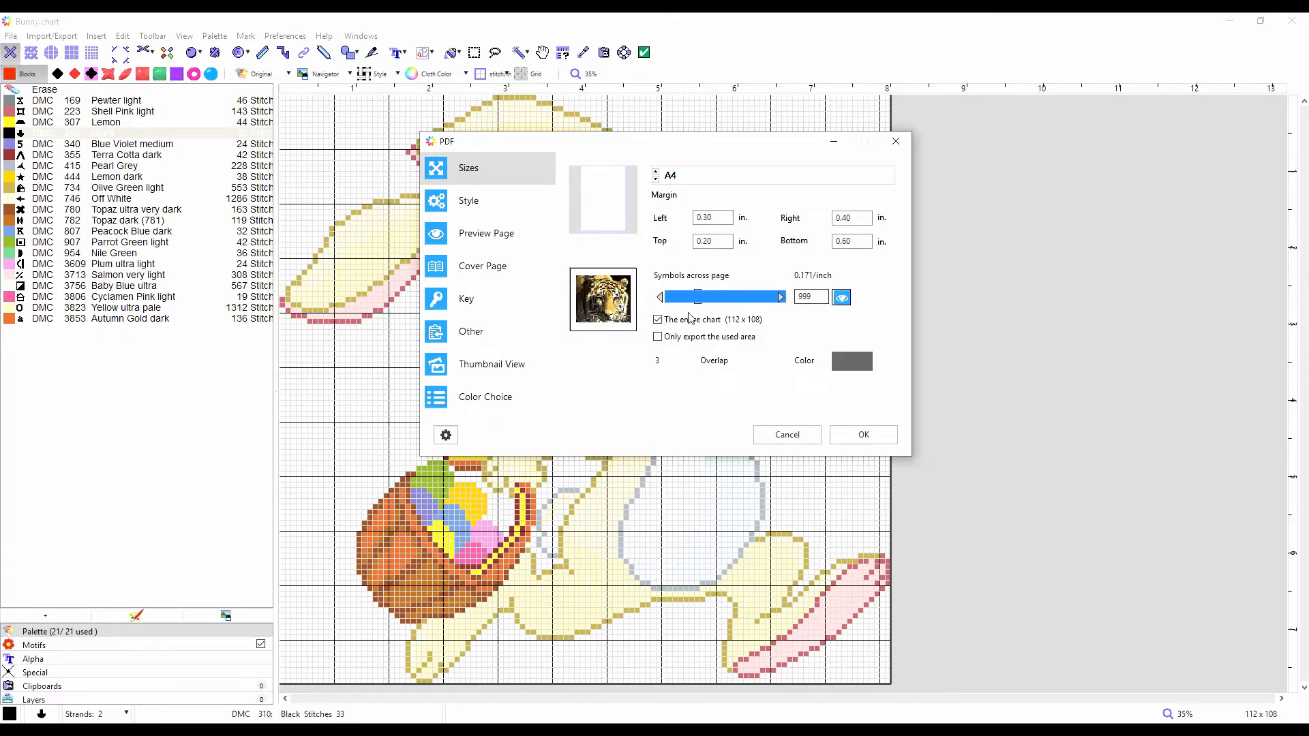
click(659, 320)
click(699, 298)
click(781, 297)
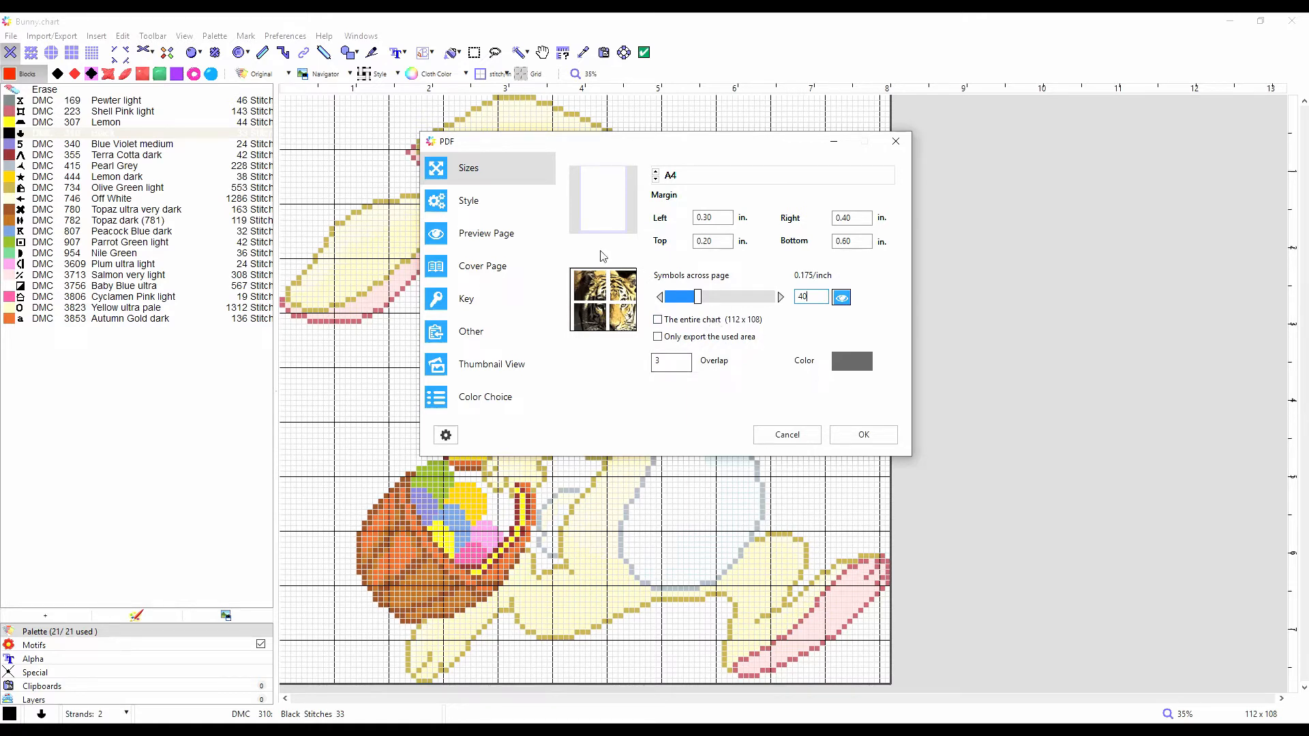
Step: Review the Style, Preview Page, Cover Page and Key settings of the PDF export
click(464, 205)
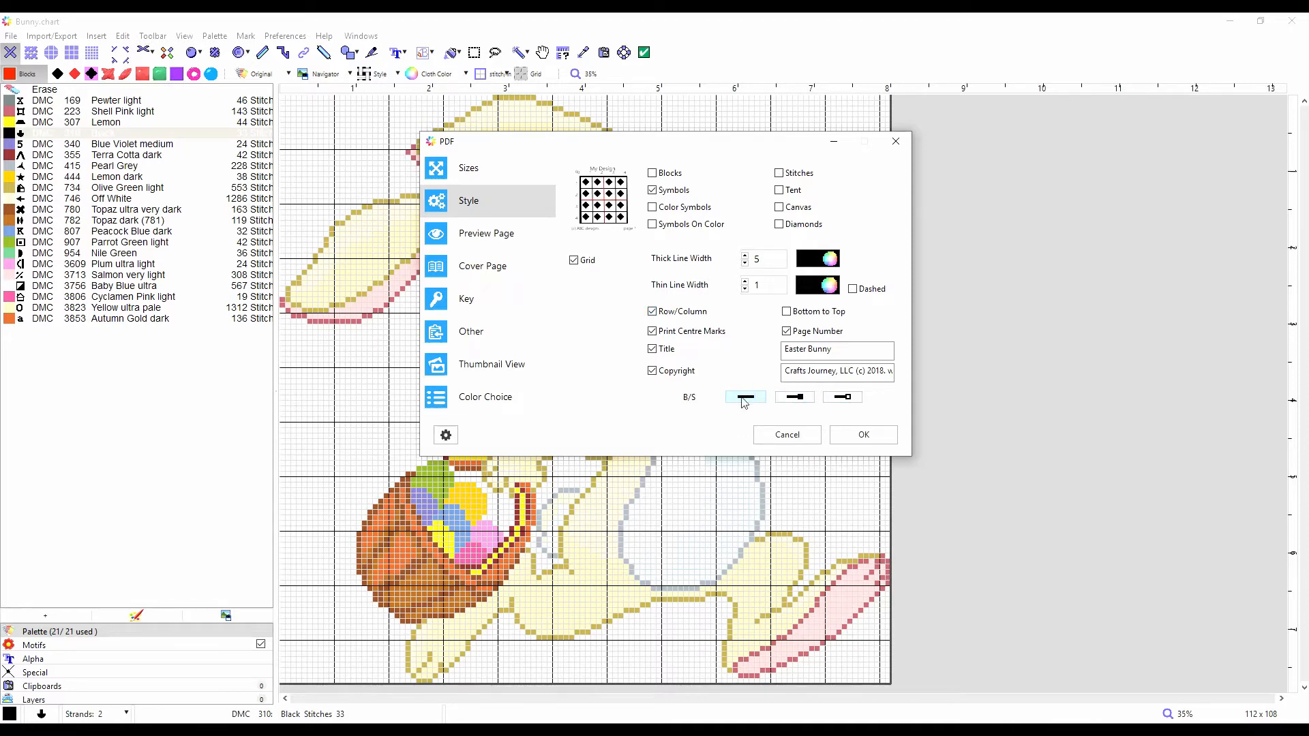
click(512, 236)
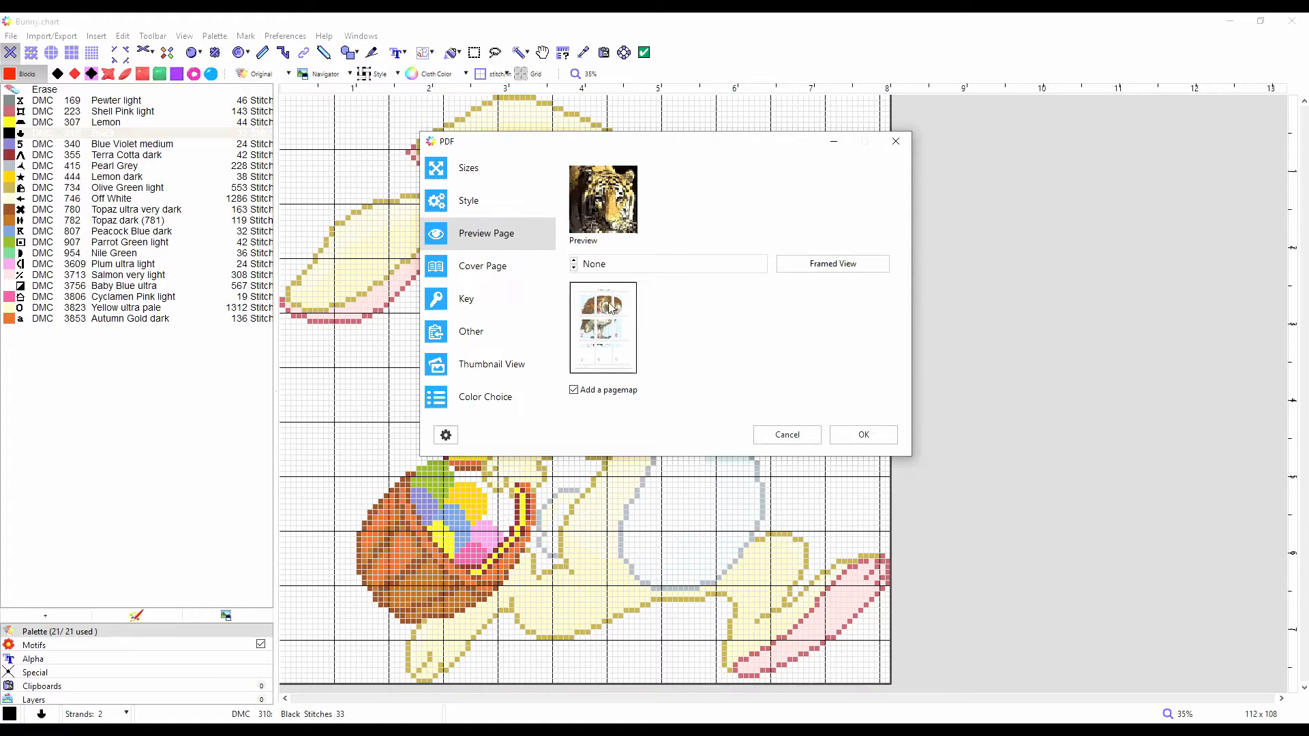
drag(502, 142, 844, 115)
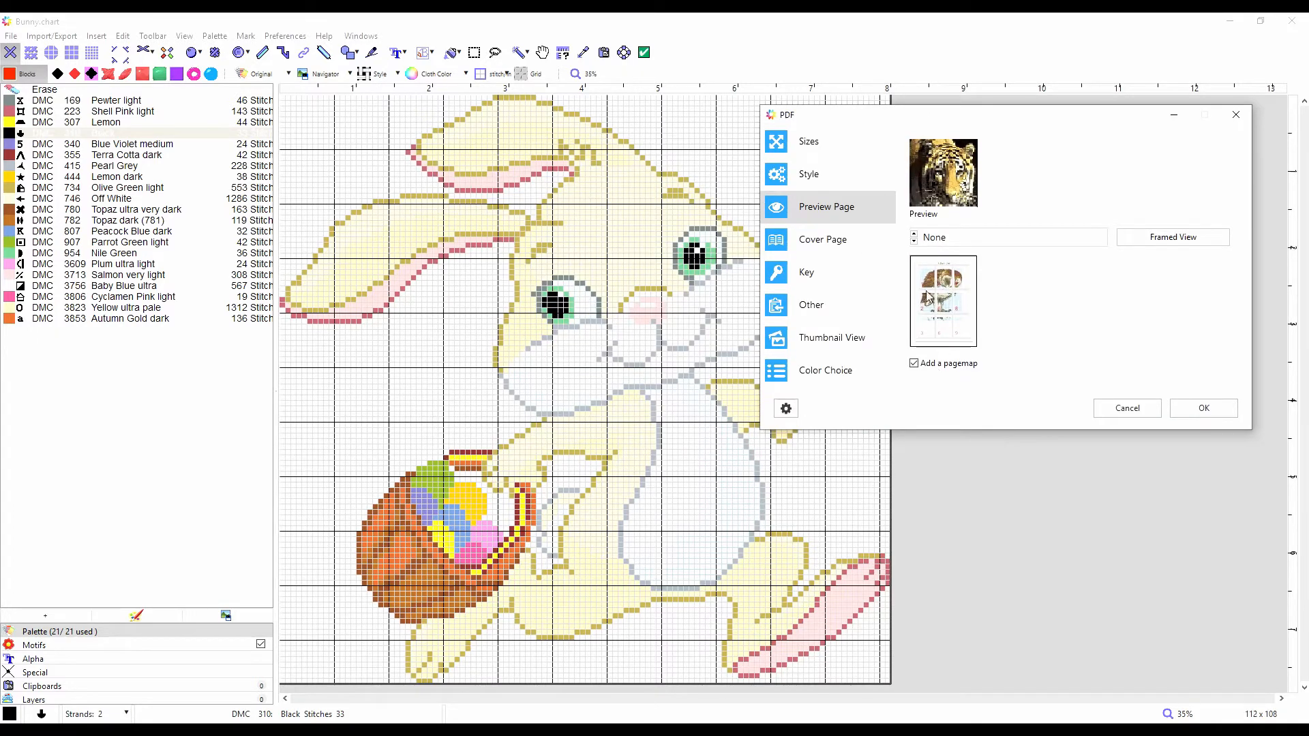
drag(1030, 118, 752, 138)
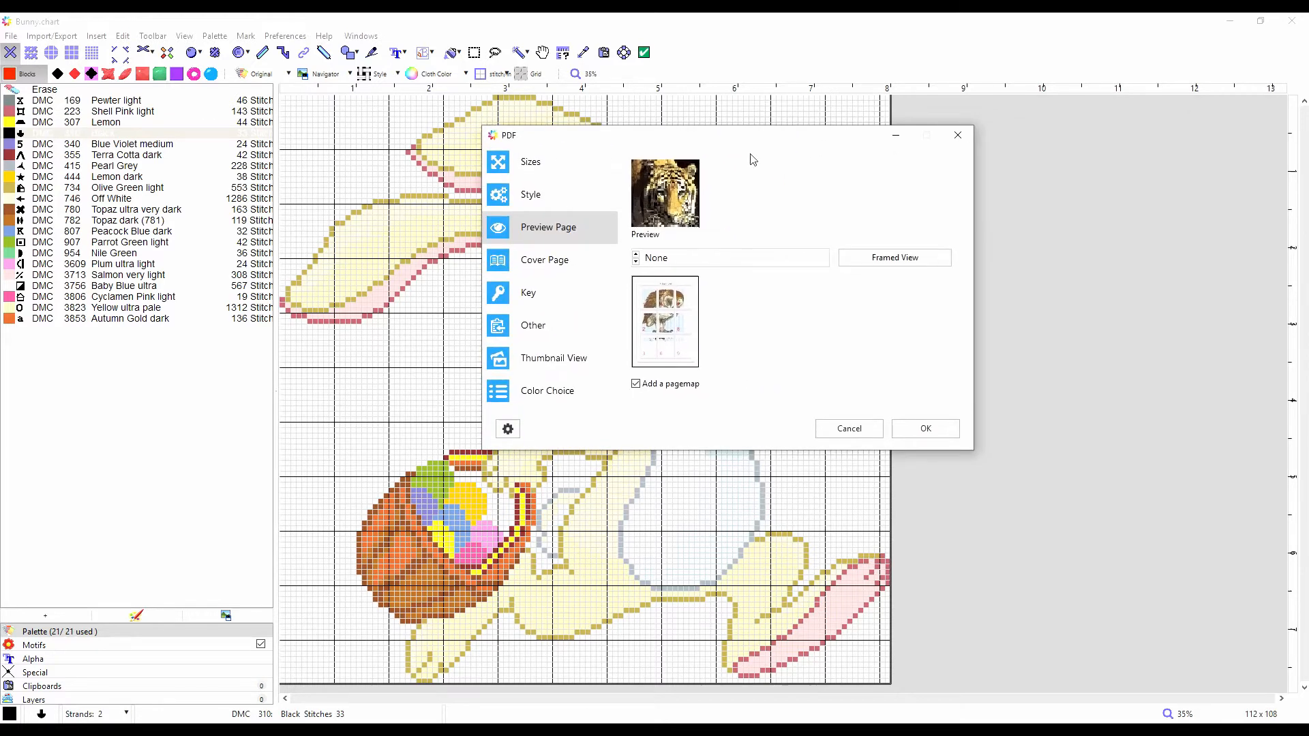
click(551, 266)
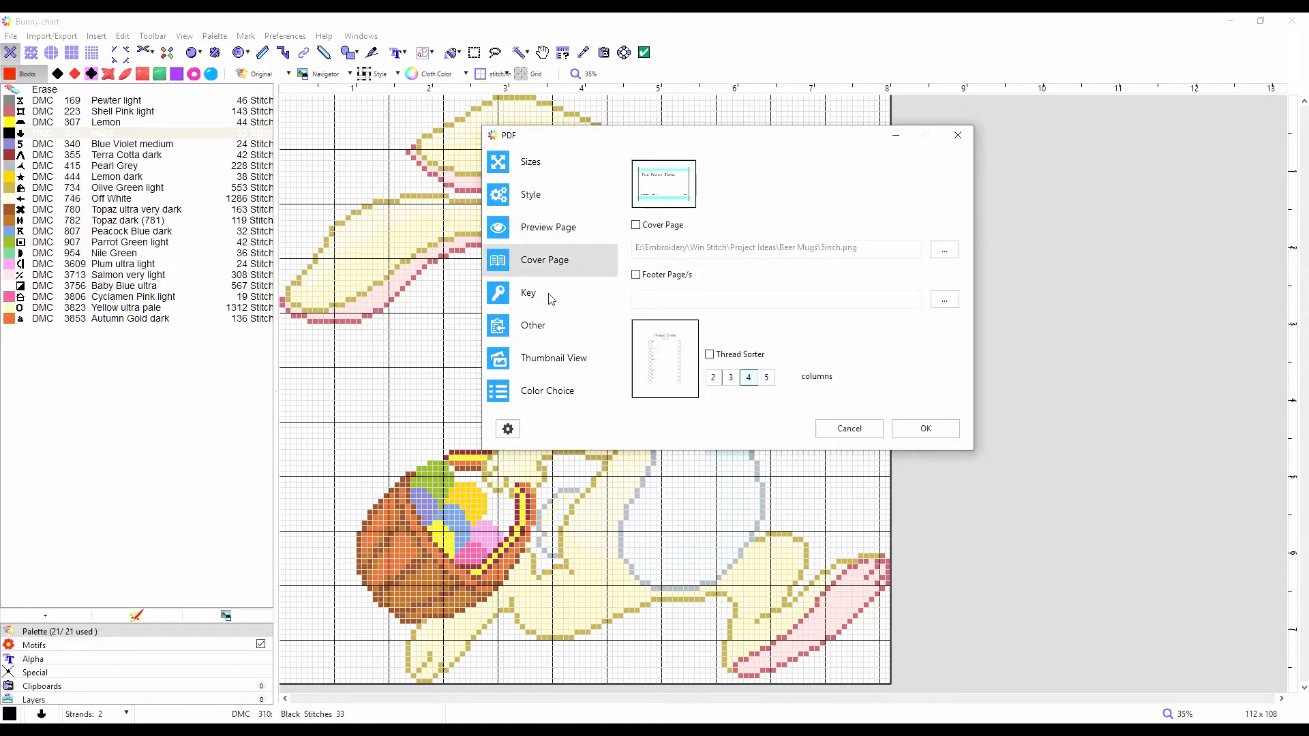
click(552, 299)
click(560, 271)
click(544, 303)
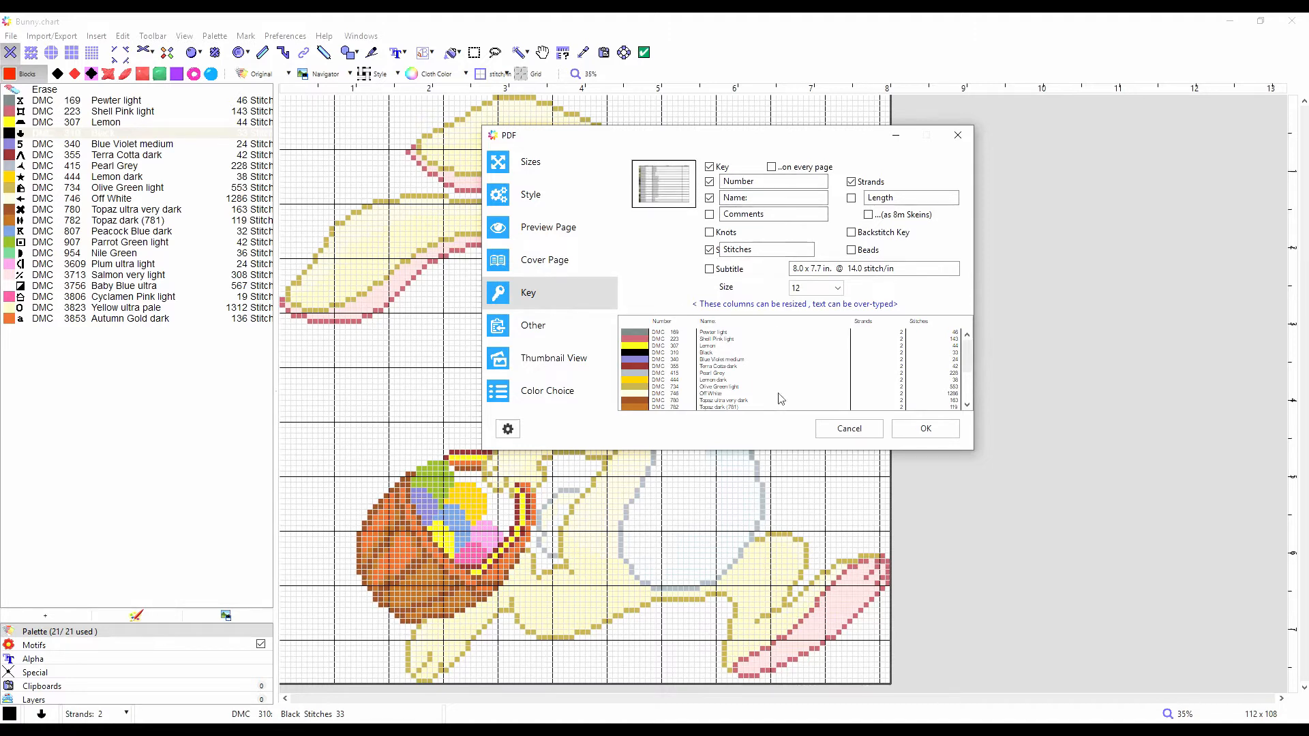
Step: Remove the Strands column from the PDF key and try out the Comments column, leaving it off
click(852, 182)
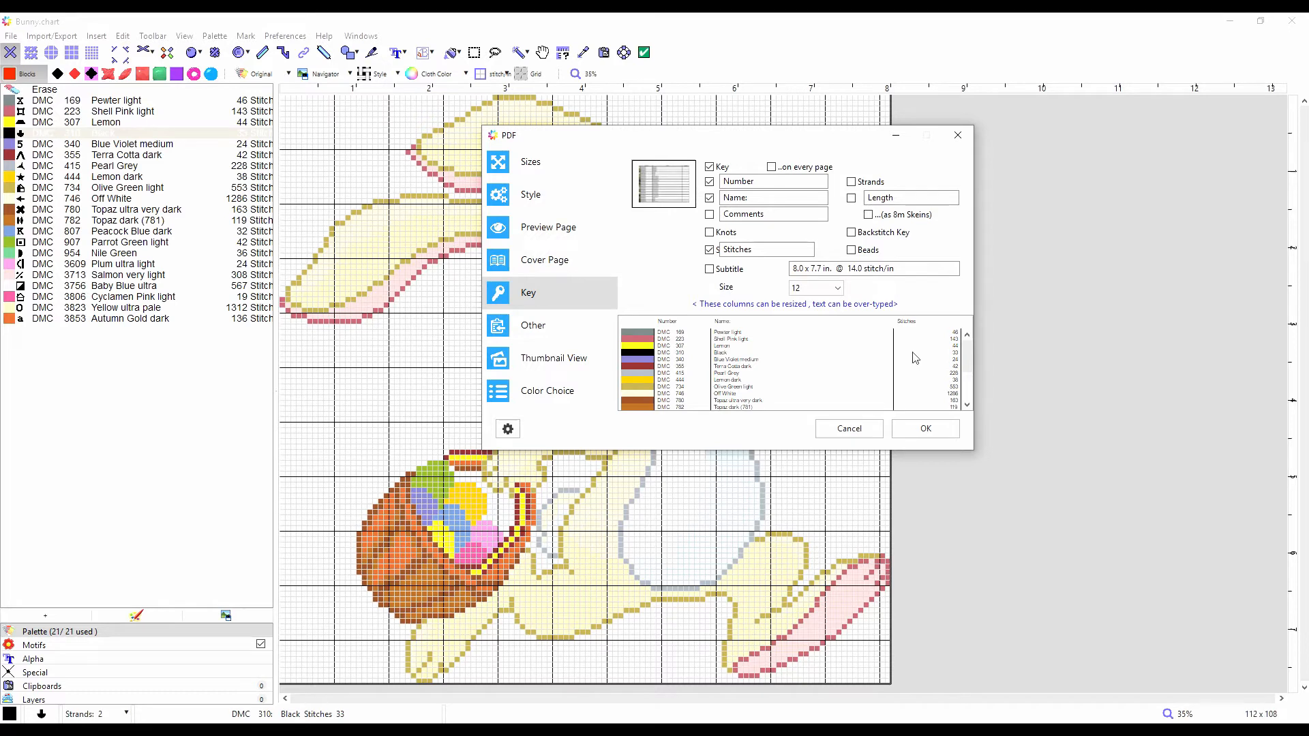
click(851, 182)
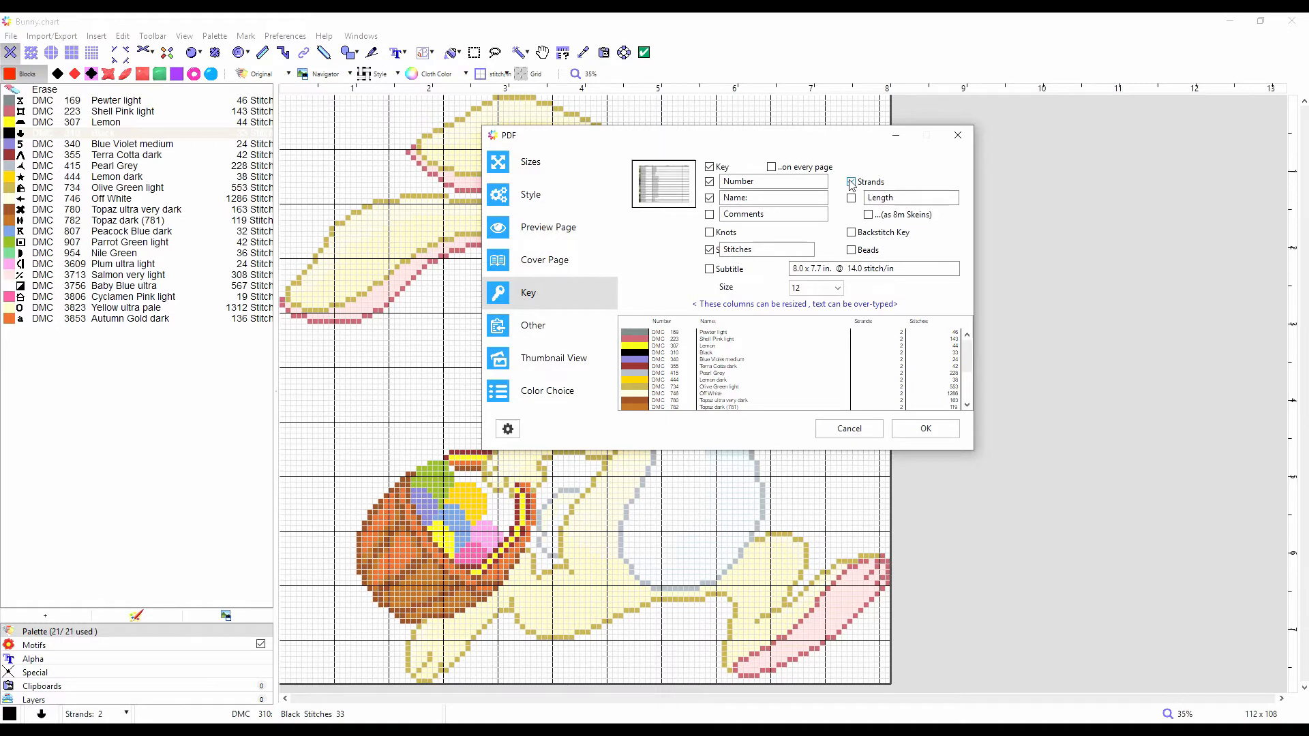
click(851, 182)
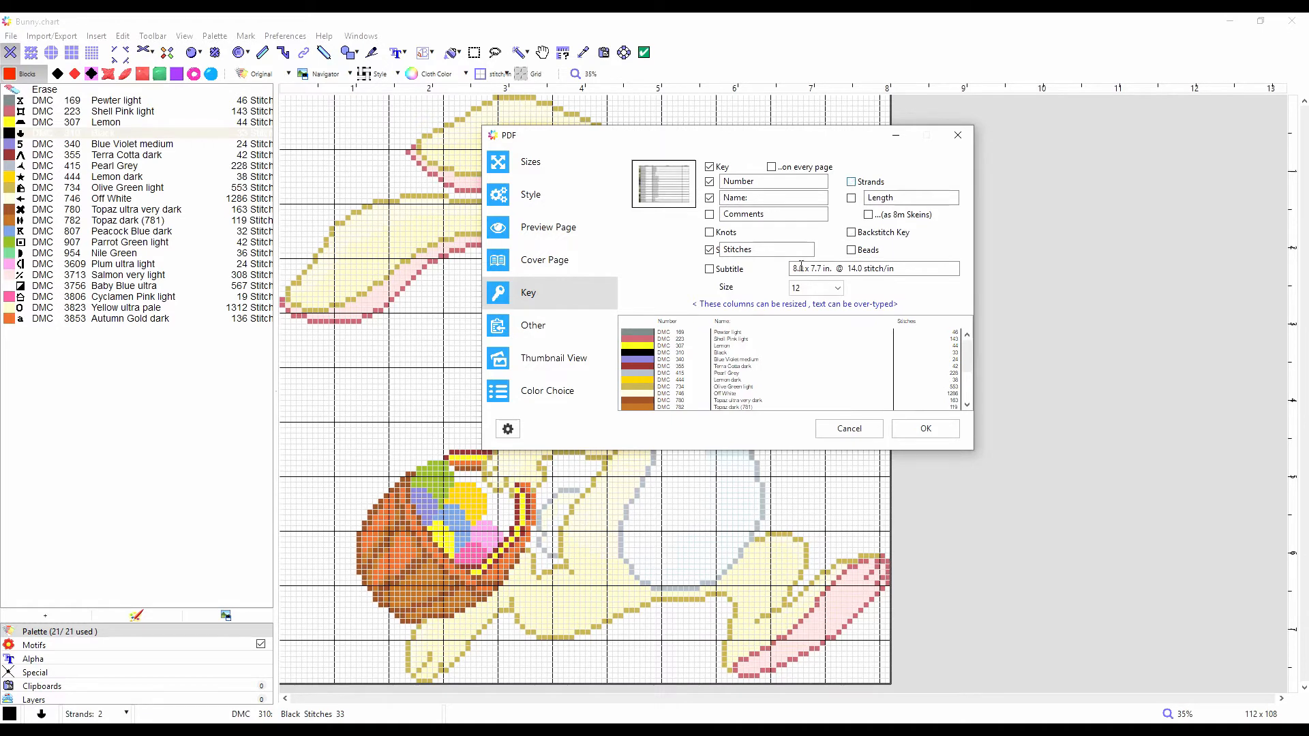
click(712, 215)
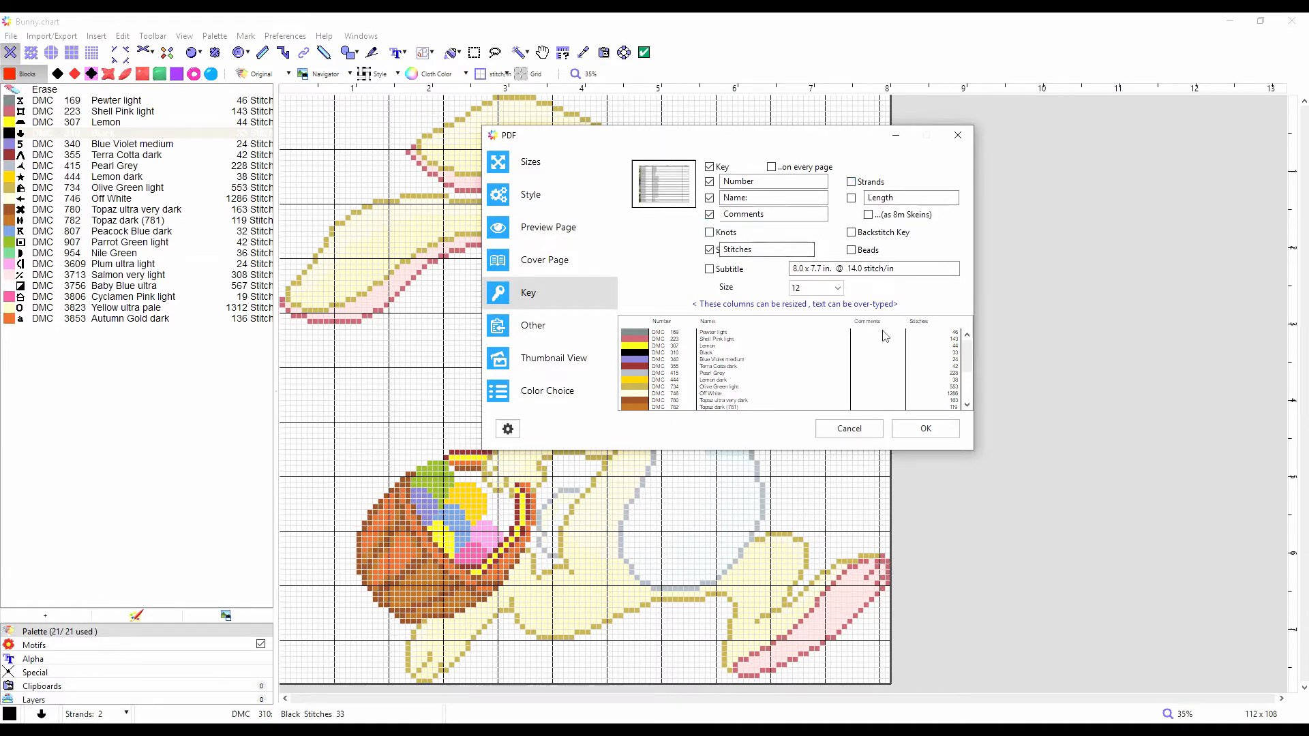
click(712, 215)
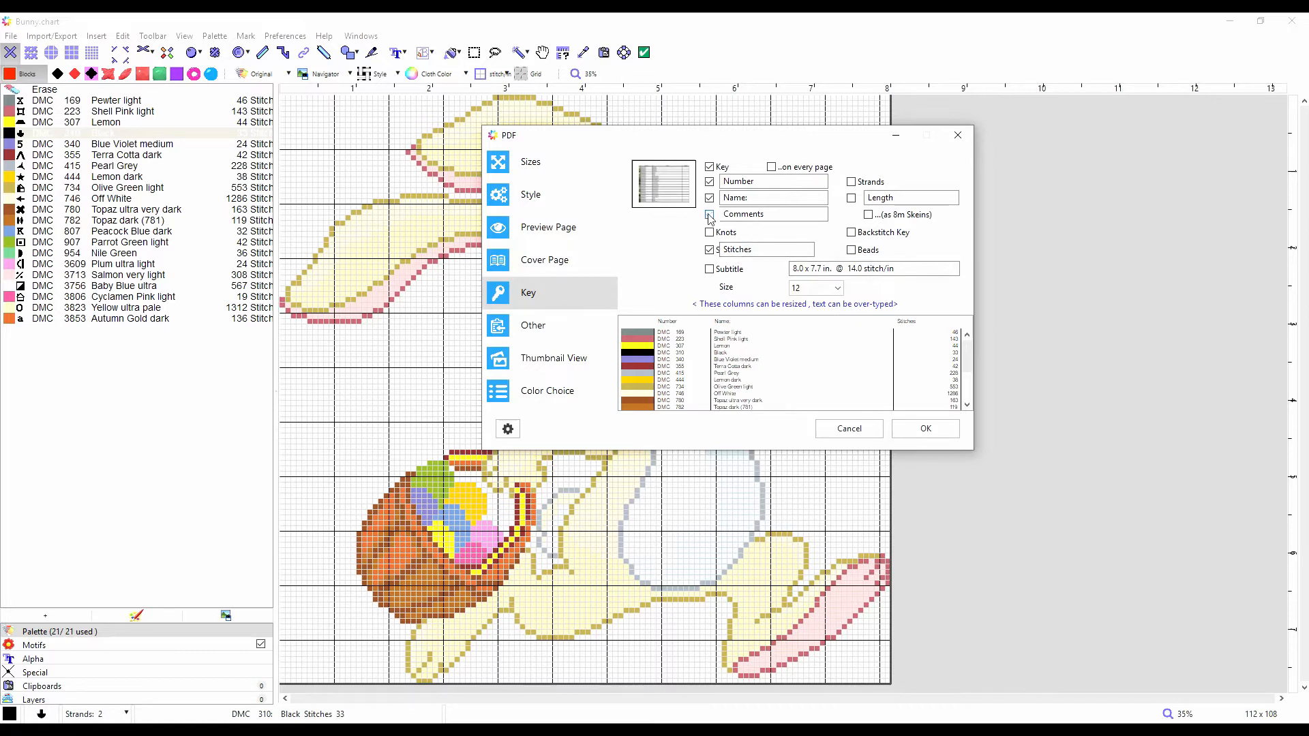
Step: Add the Length column to the PDF key, expressed as 8m skeins, and check the full thread list preview
click(851, 199)
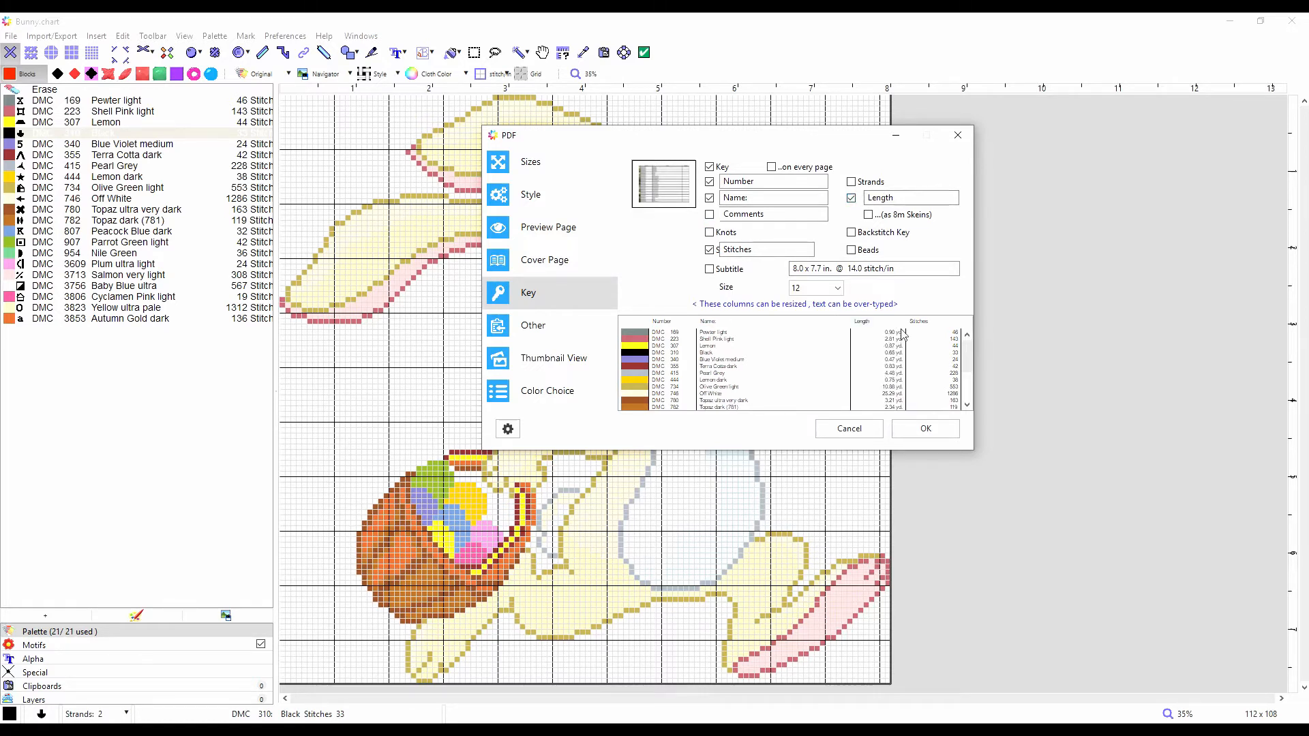
click(868, 216)
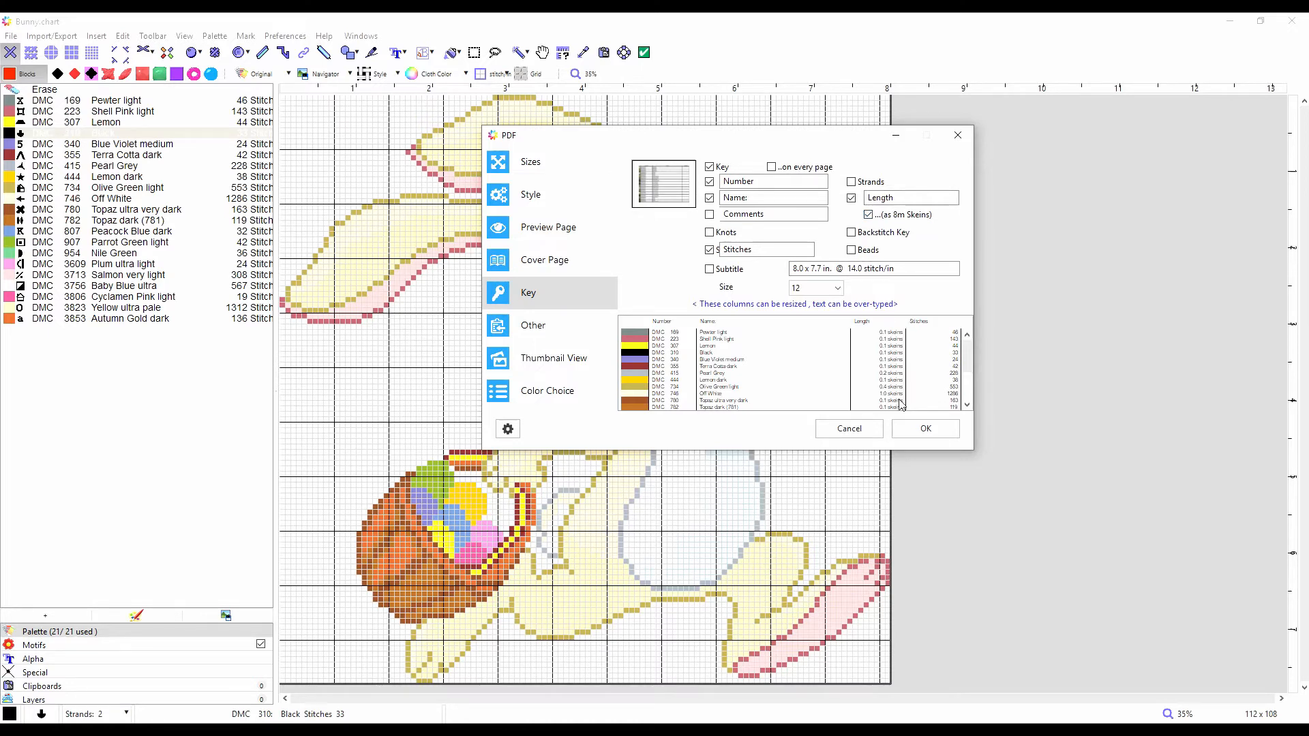
click(851, 198)
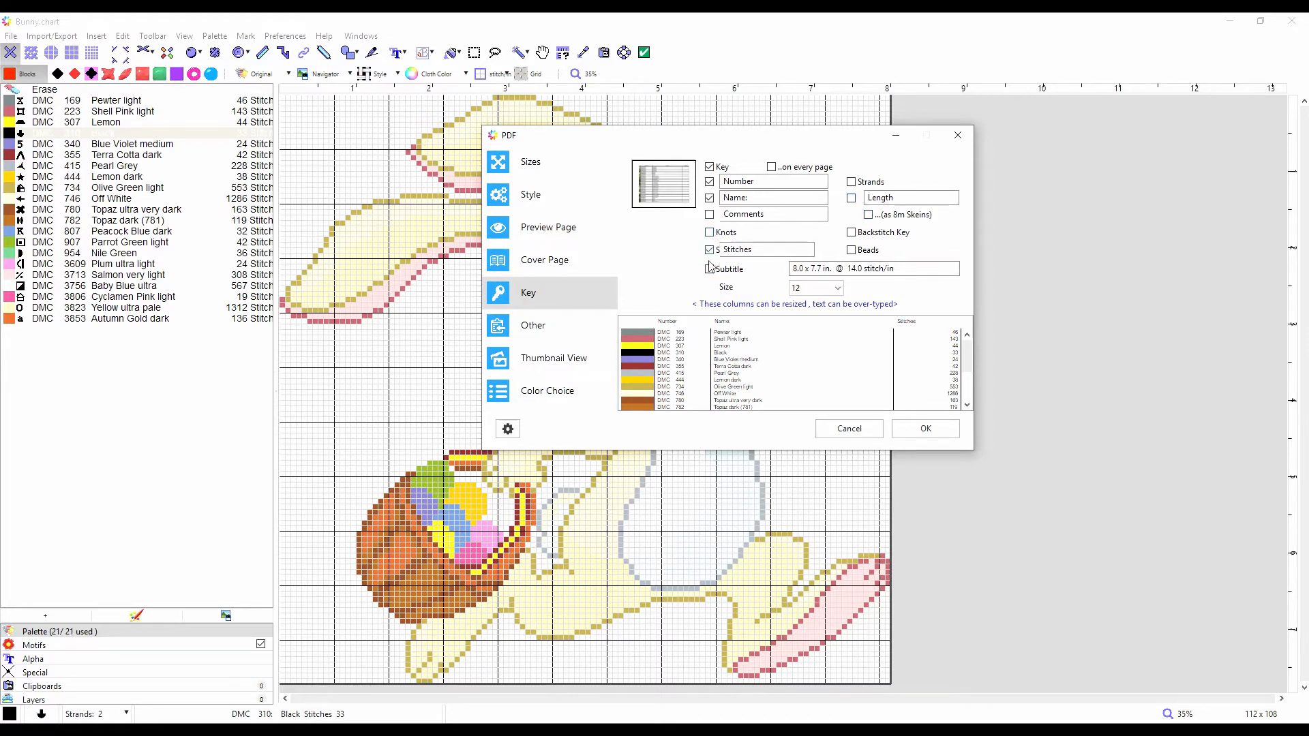
click(725, 250)
click(852, 198)
click(869, 216)
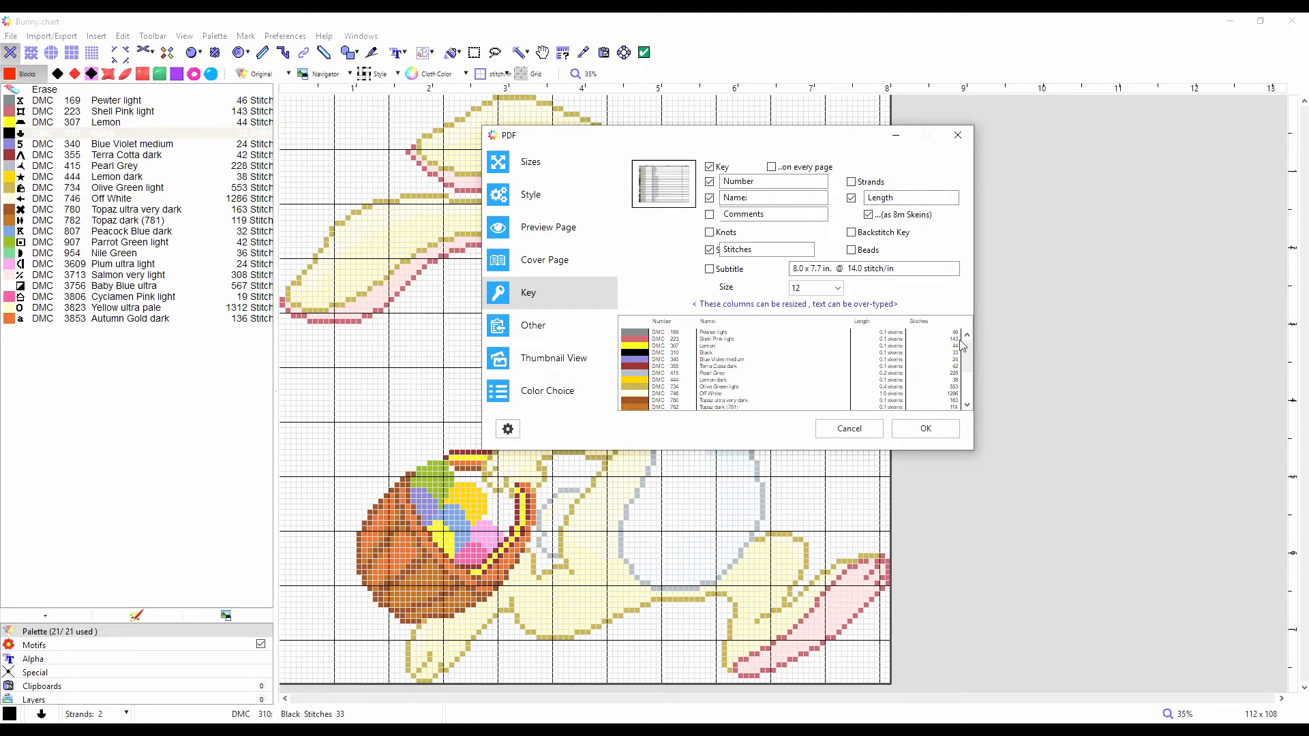
drag(969, 347, 968, 394)
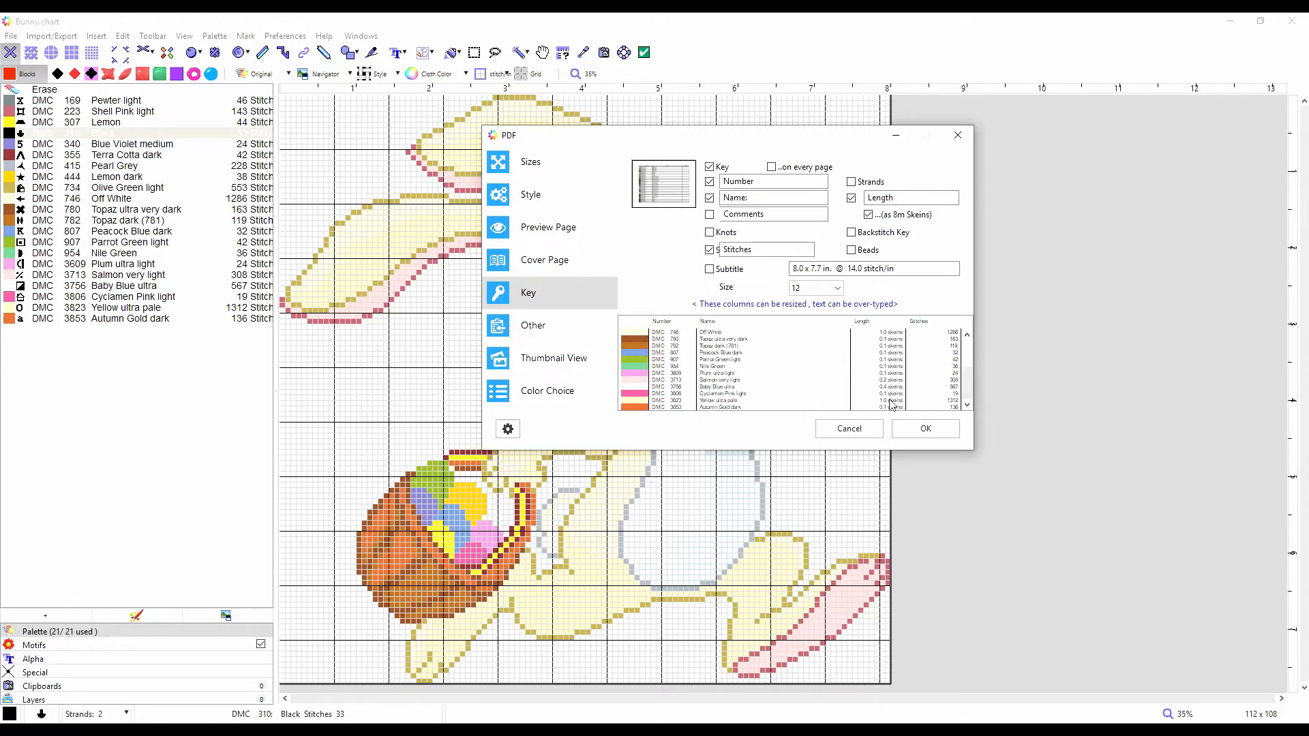
drag(968, 390, 968, 344)
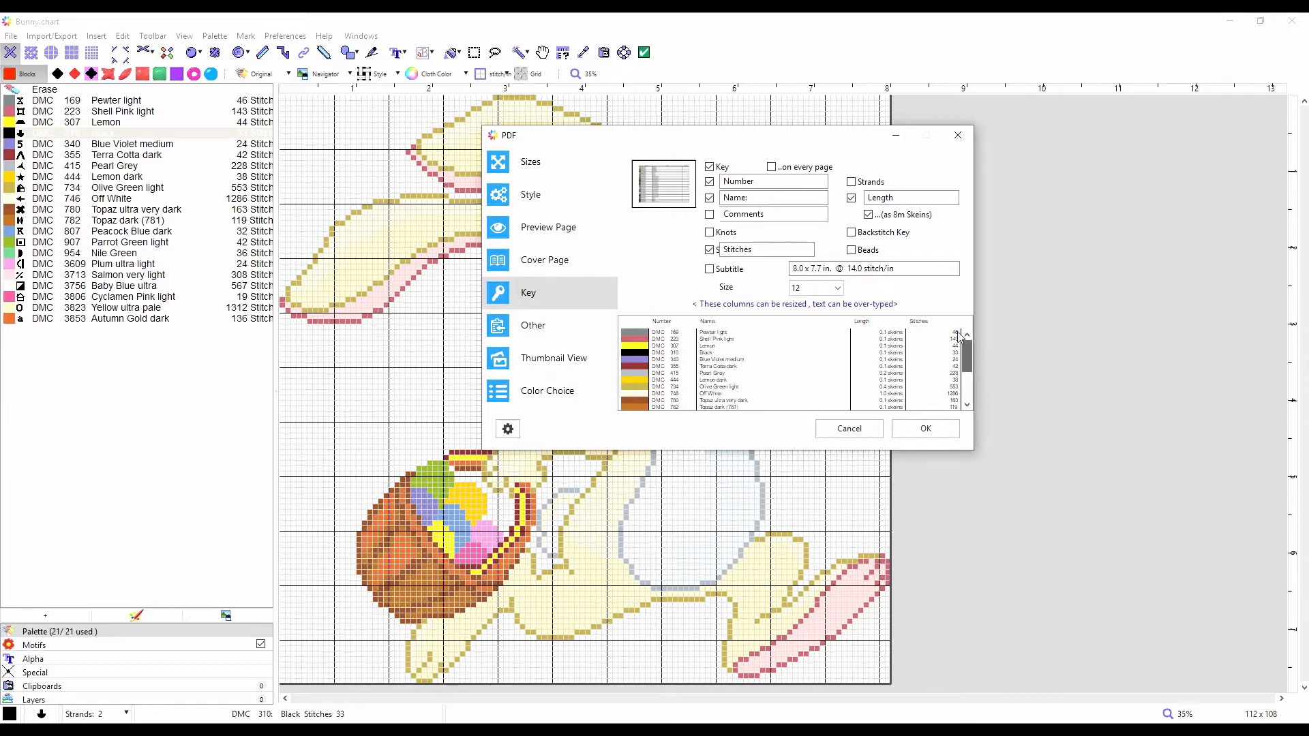
Step: Remove the Length column from the PDF key and widen the Stitches and Number columns slightly
click(852, 198)
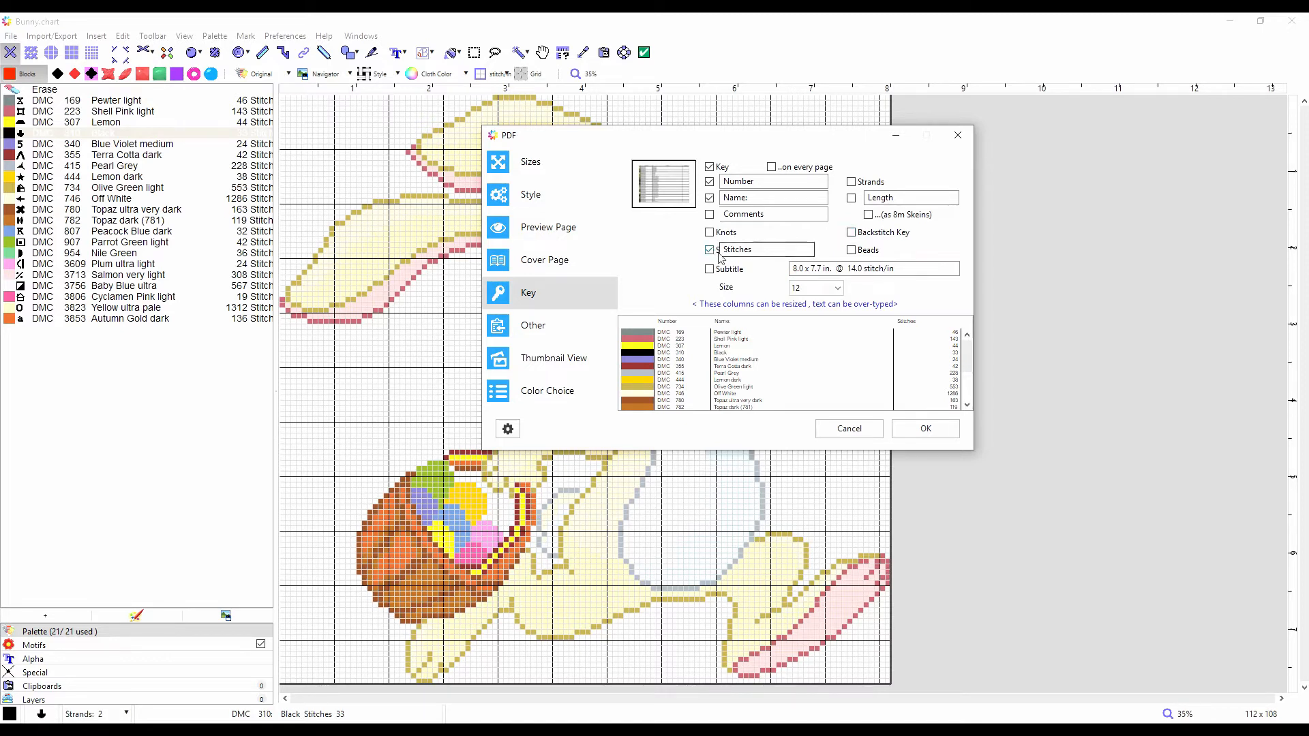
click(741, 252)
mouse_move(893, 324)
mouse_down()
mouse_move(815, 325)
mouse_move(897, 326)
mouse_move(884, 325)
mouse_up()
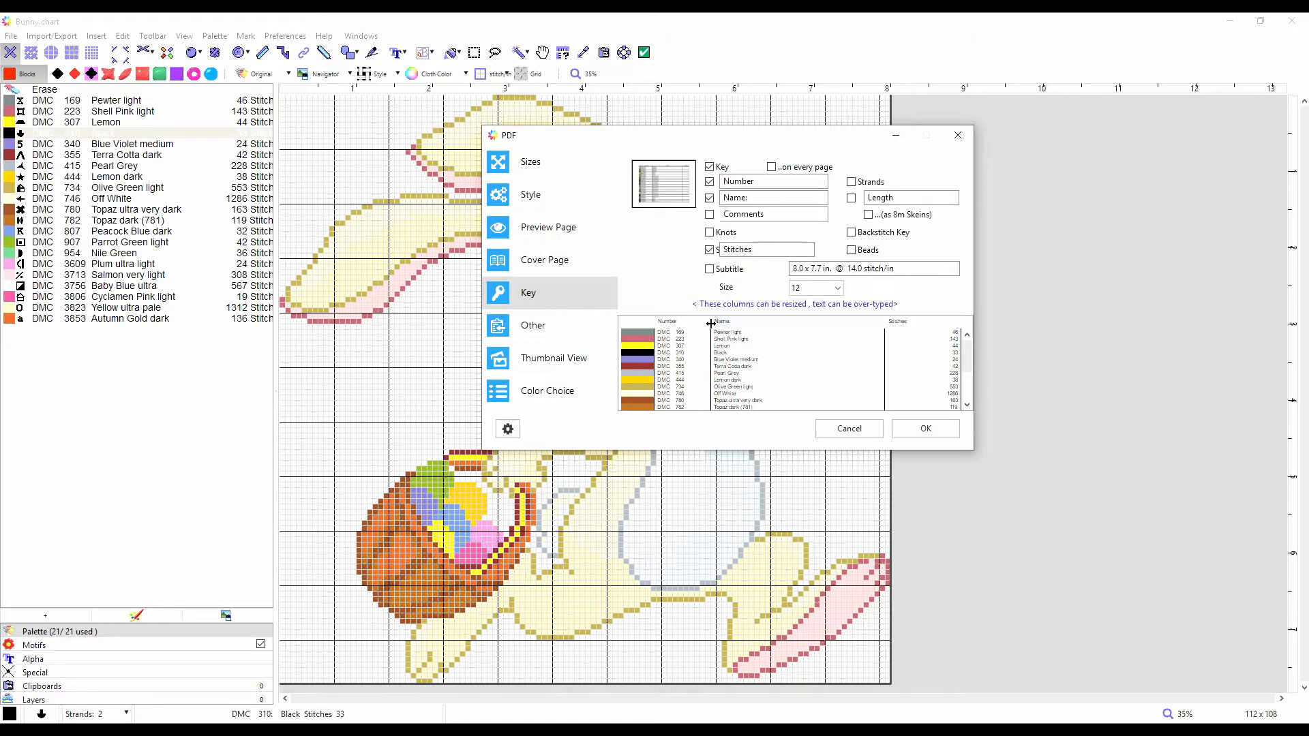
drag(711, 324, 723, 325)
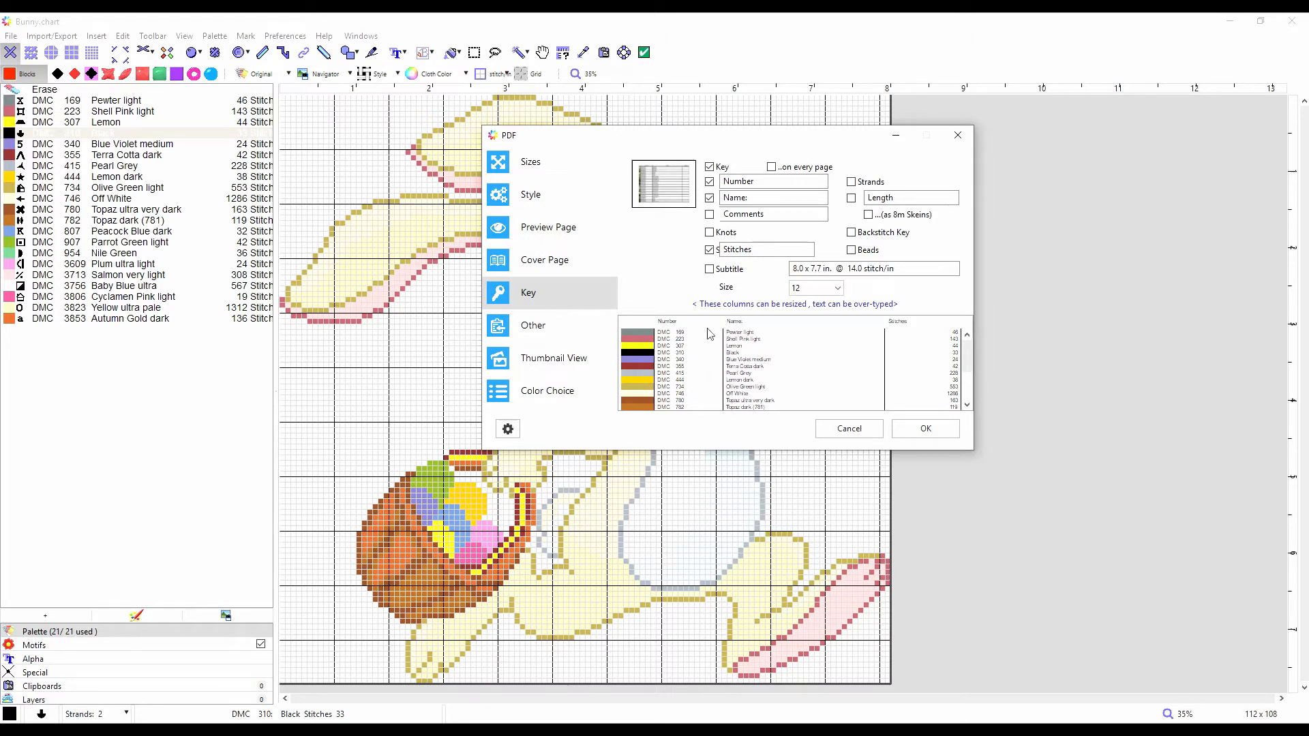
Step: Review the Other settings and page thumbnails, then try 50 symbols across the page and recheck the thumbnails
click(531, 333)
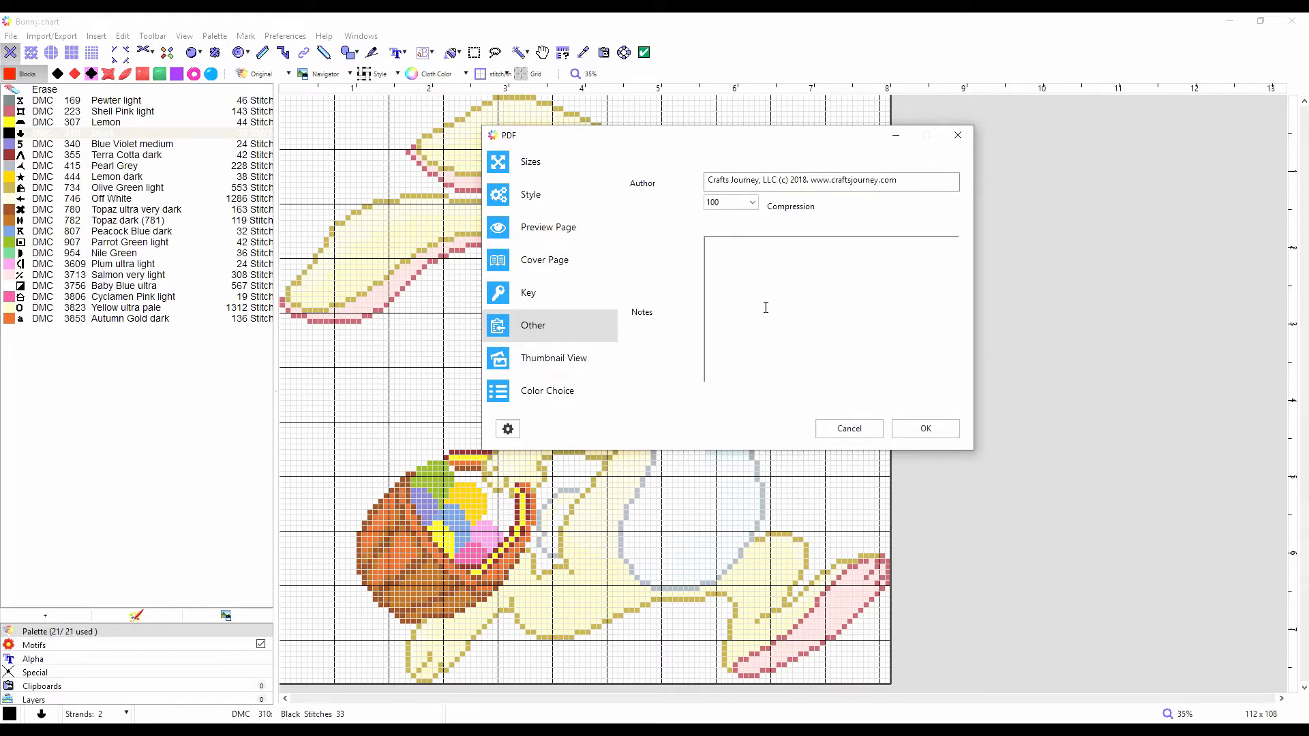
click(553, 362)
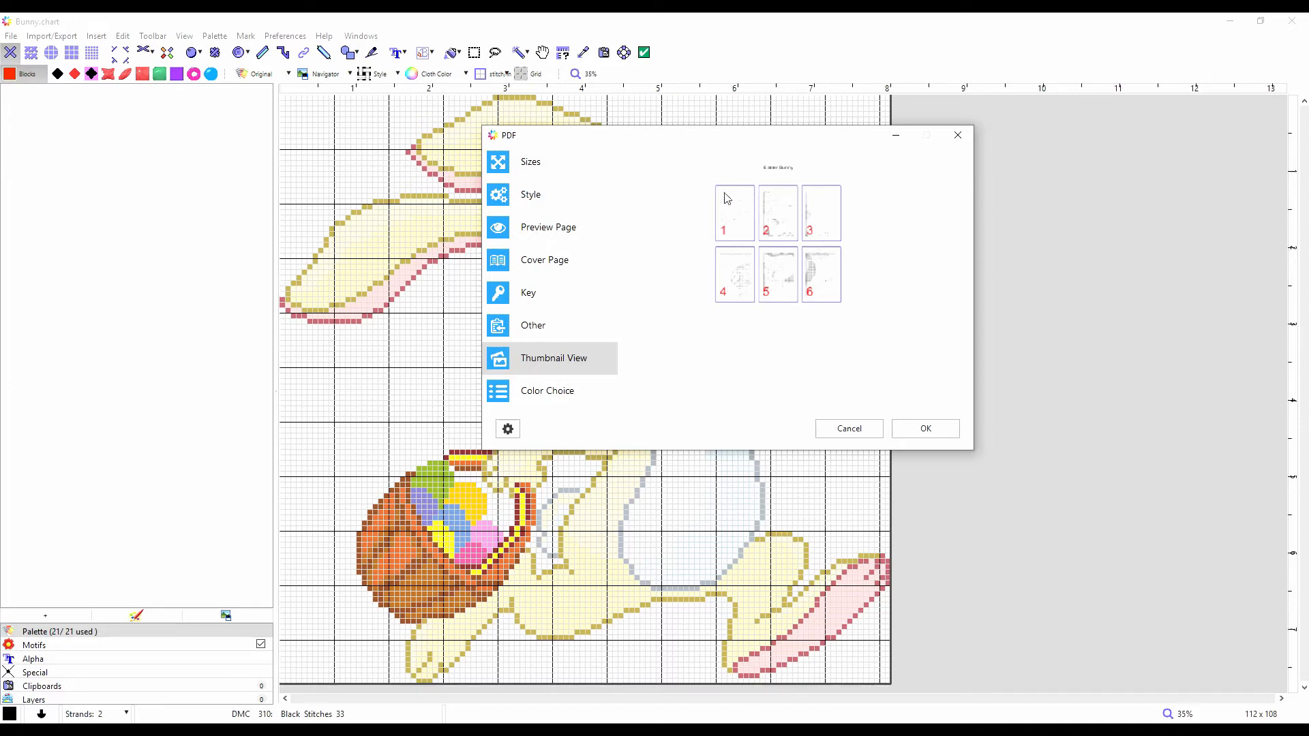
click(505, 164)
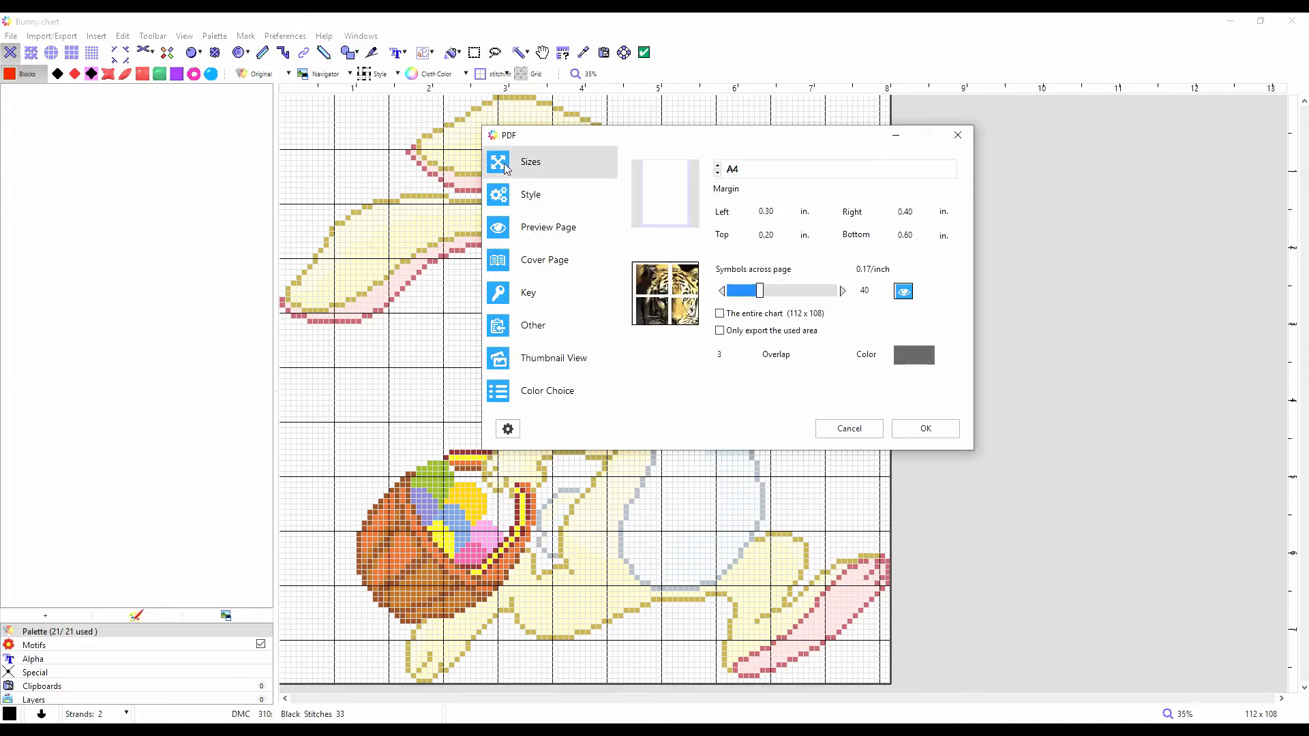
text(50)
click(528, 360)
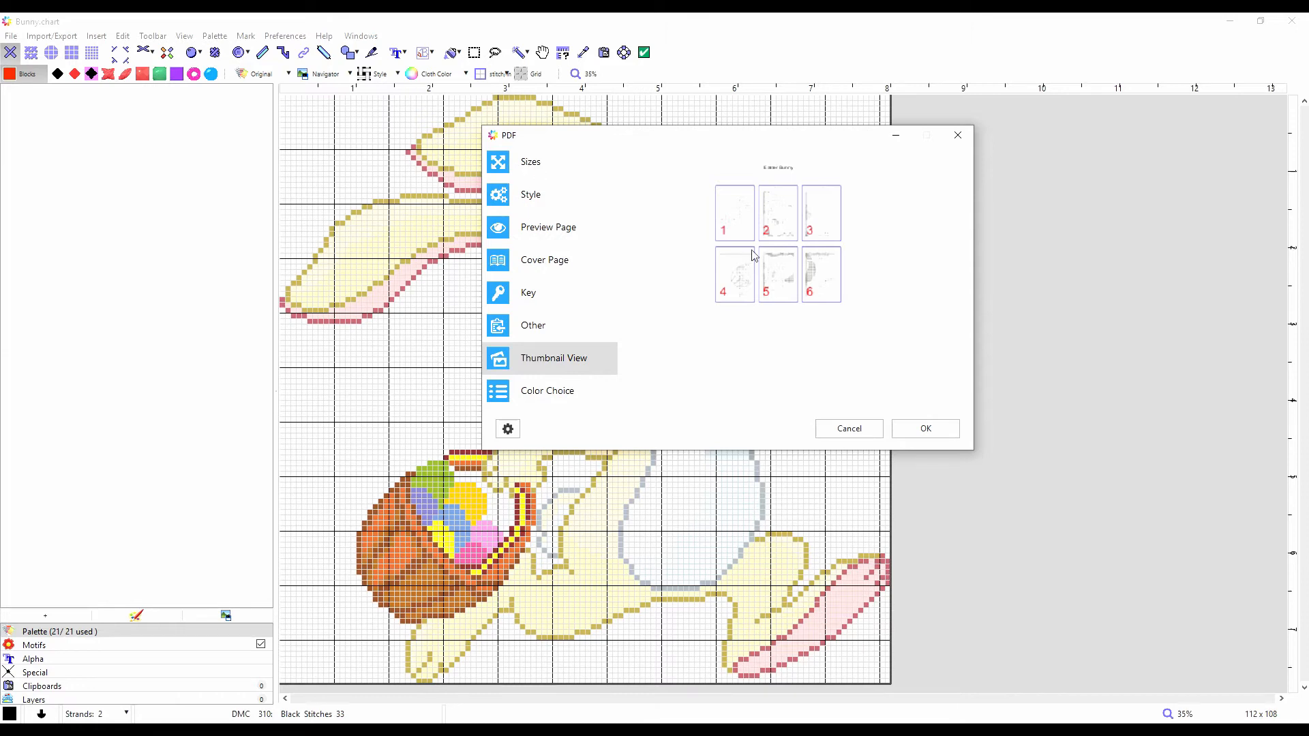
Step: Try 30 and 60 symbols across the page, checking the page thumbnails for each value
click(523, 164)
double_click(865, 290)
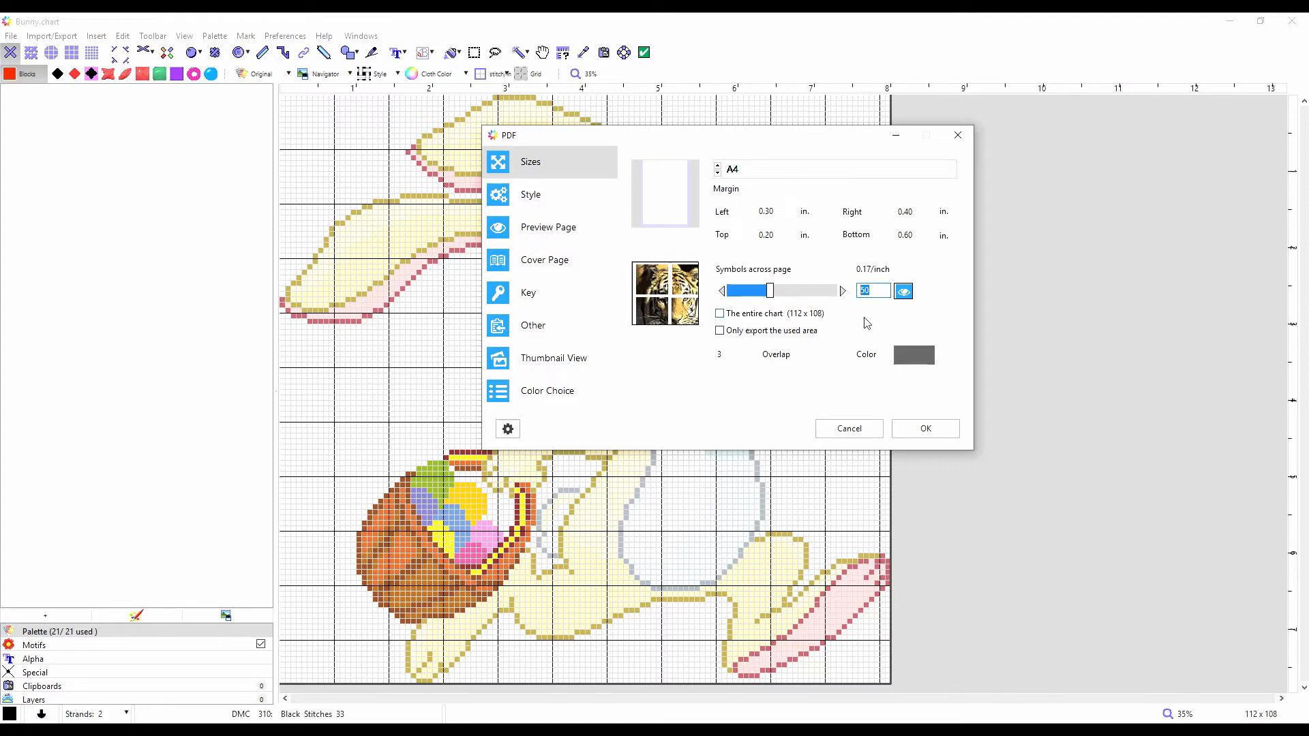
text(30)
click(536, 329)
click(553, 359)
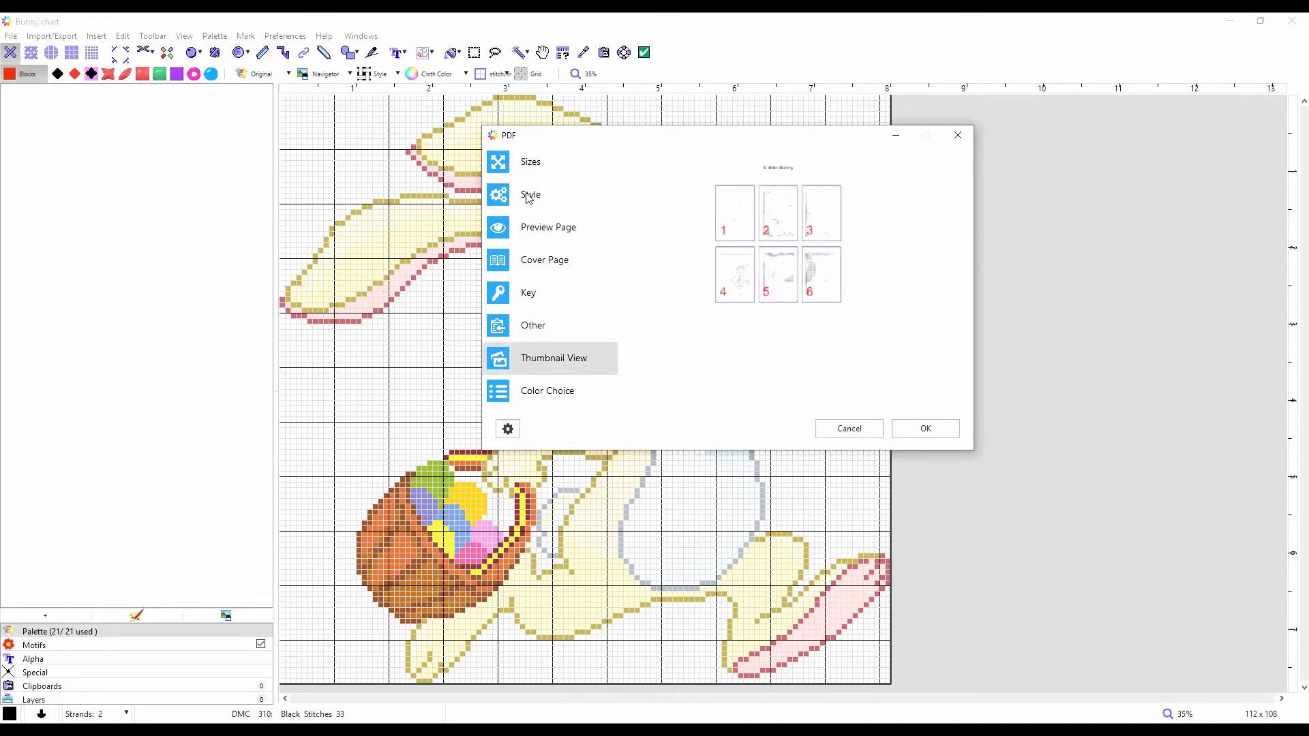
click(531, 164)
double_click(862, 291)
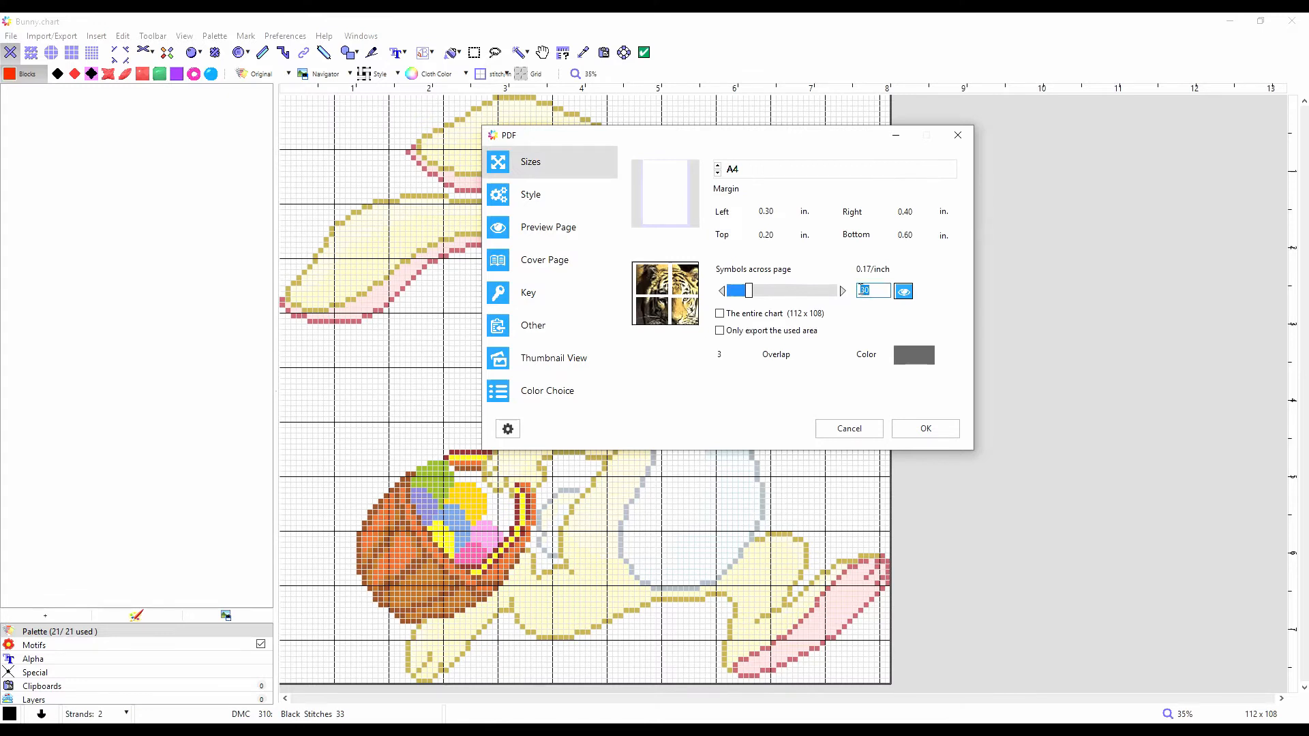
text(60)
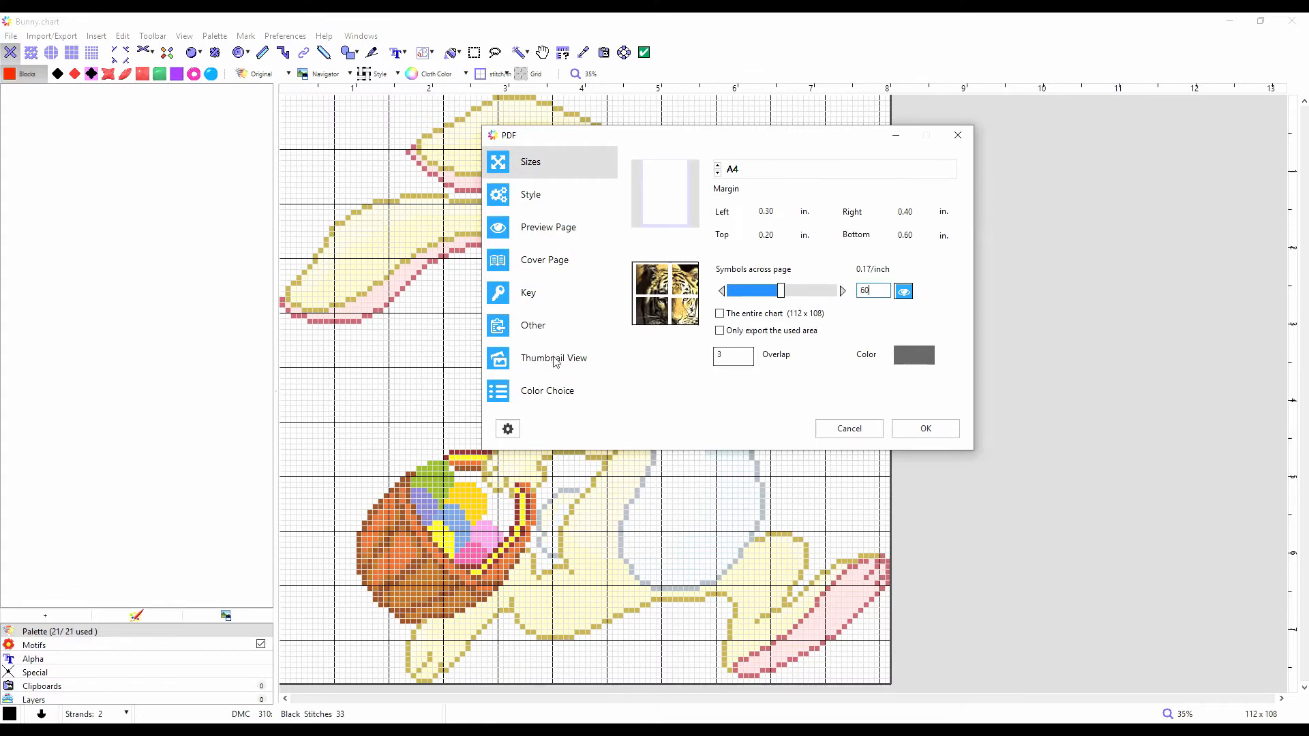
click(555, 361)
Step: Try 70 and 80 symbols across the page, comparing the page thumbnails for each value
click(532, 161)
double_click(862, 291)
text(70)
click(564, 360)
click(532, 161)
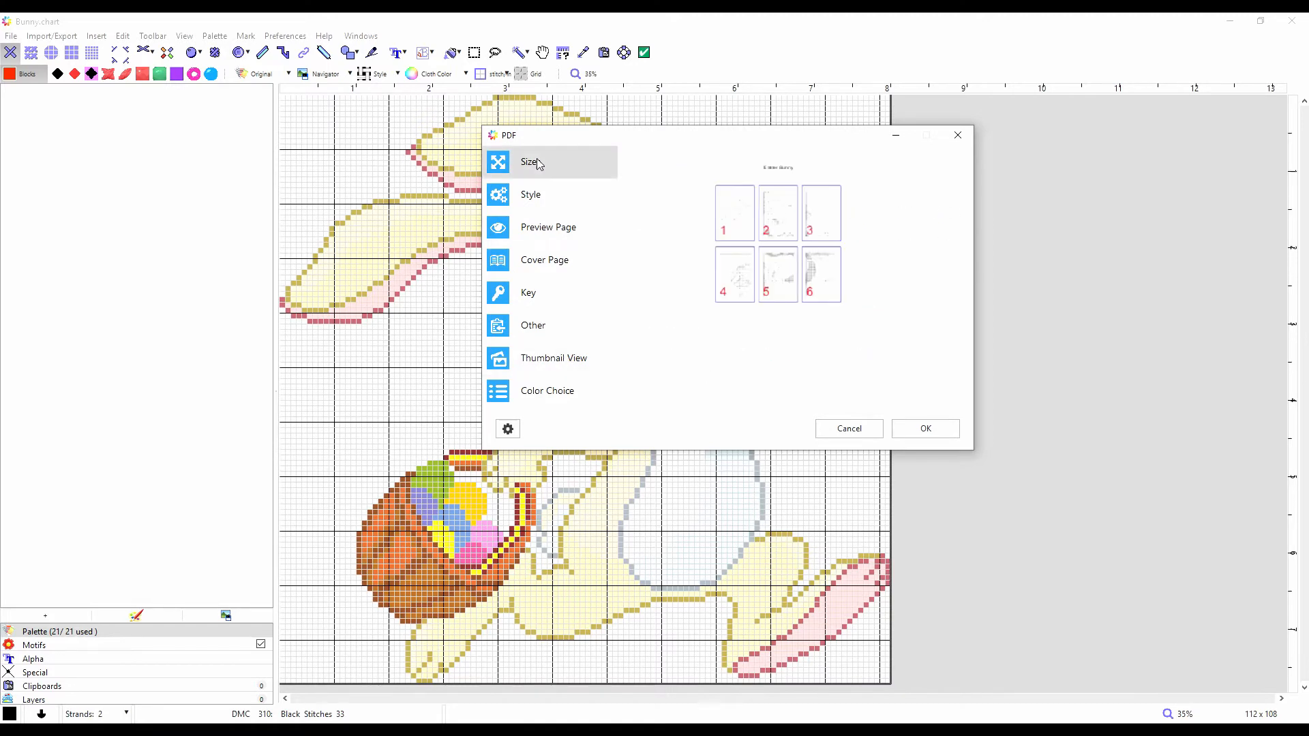
double_click(864, 291)
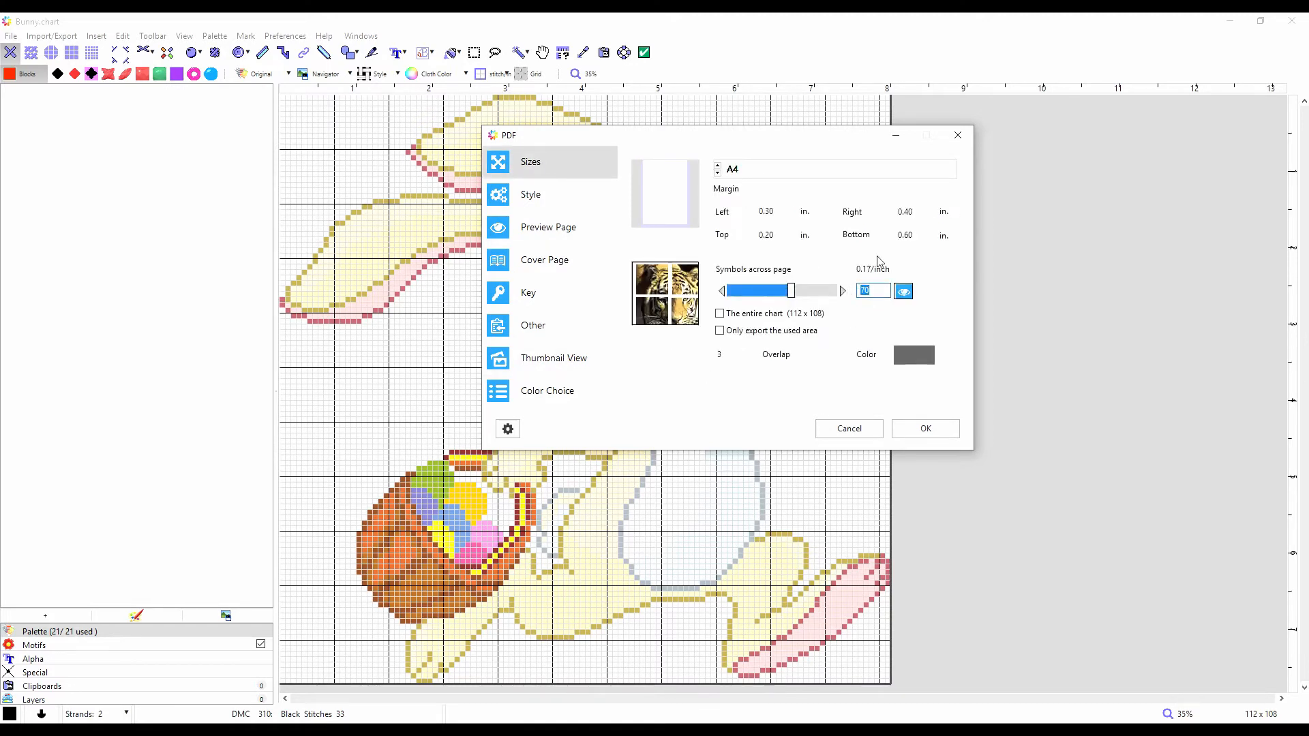
text(80)
click(551, 368)
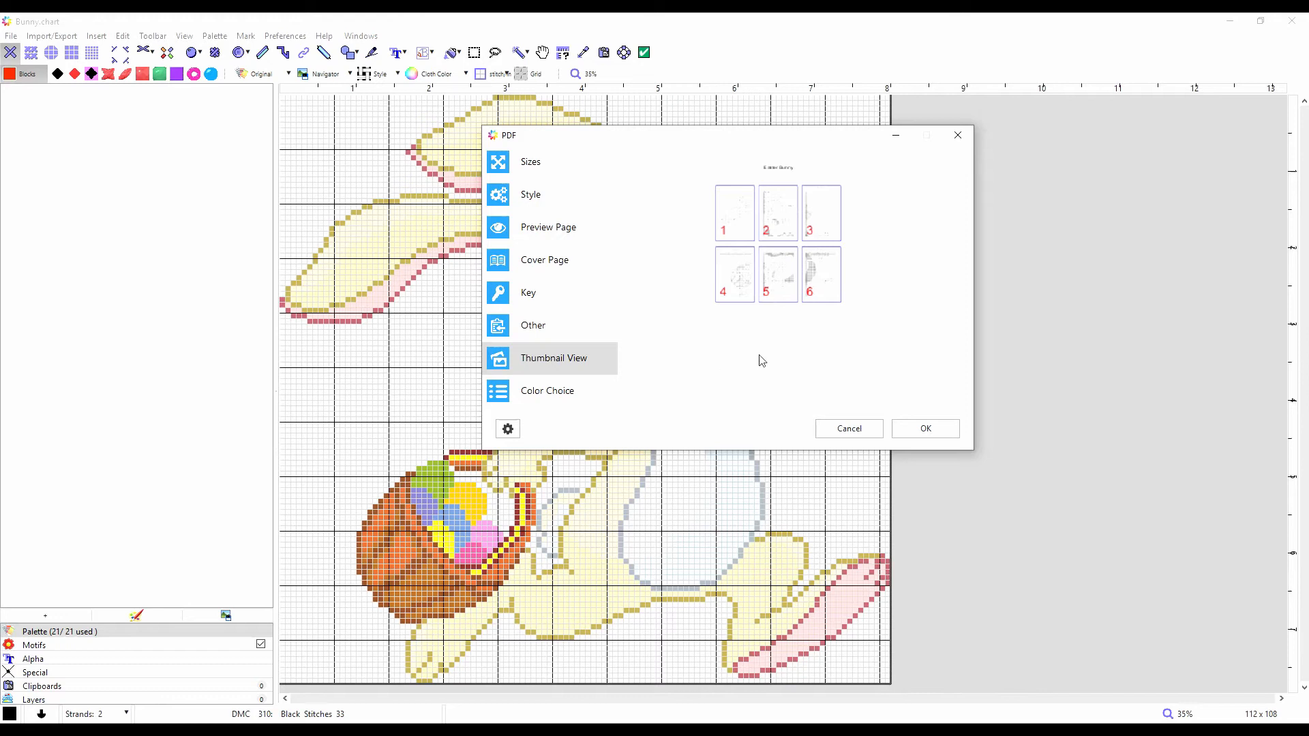
Step: Set the symbols across the page back to 40 and review the Color Choice and Sizes settings
click(539, 163)
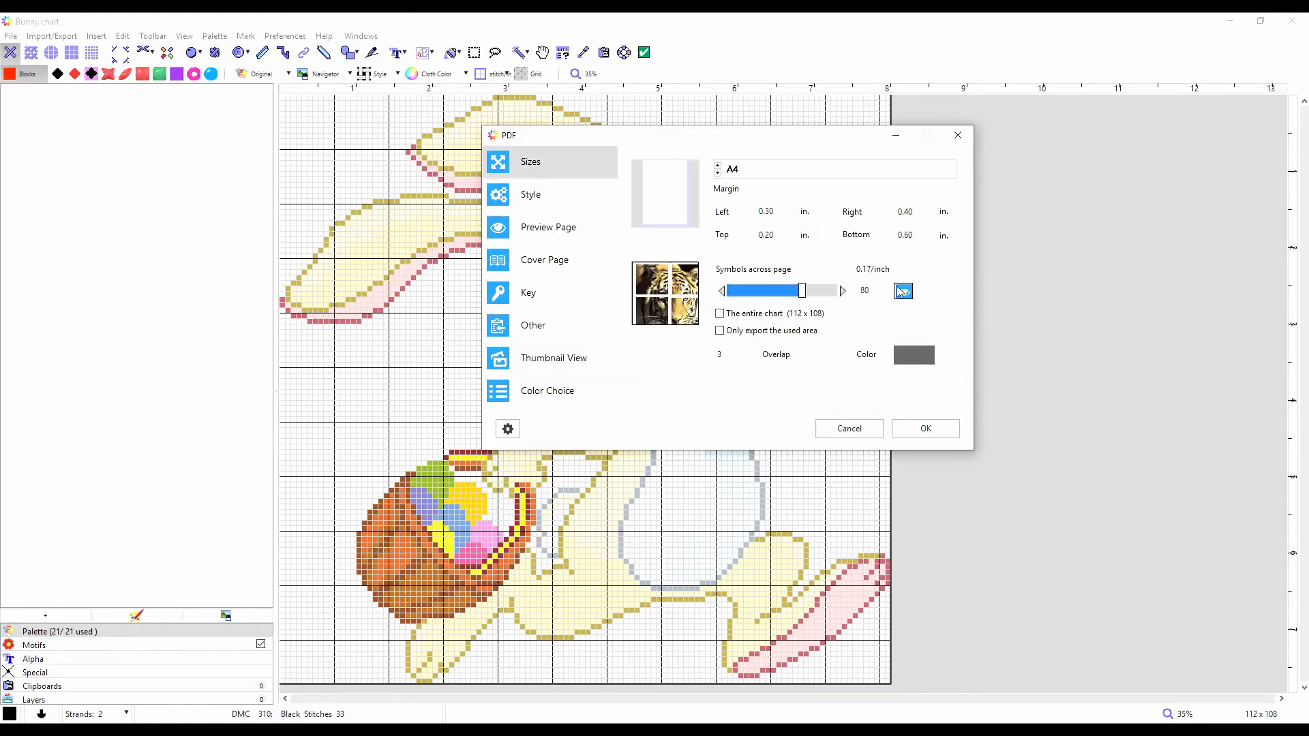
double_click(879, 291)
text(40)
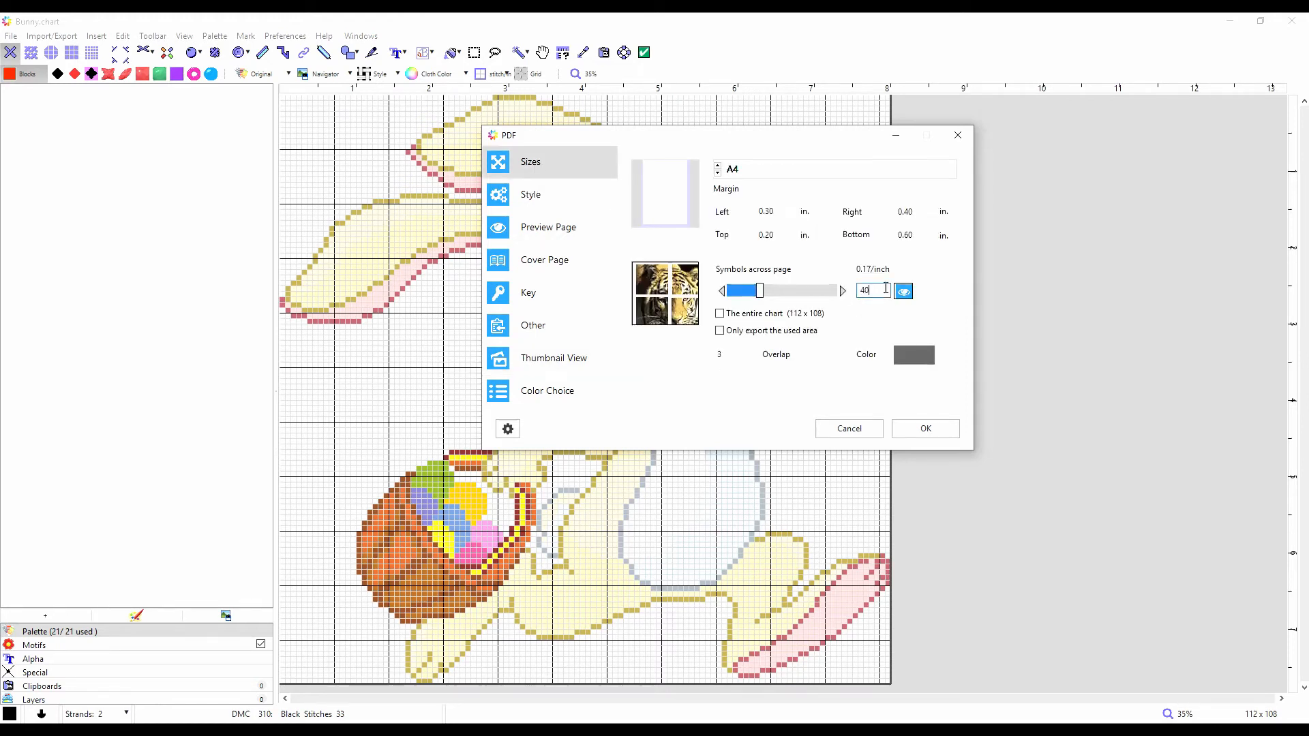
click(568, 391)
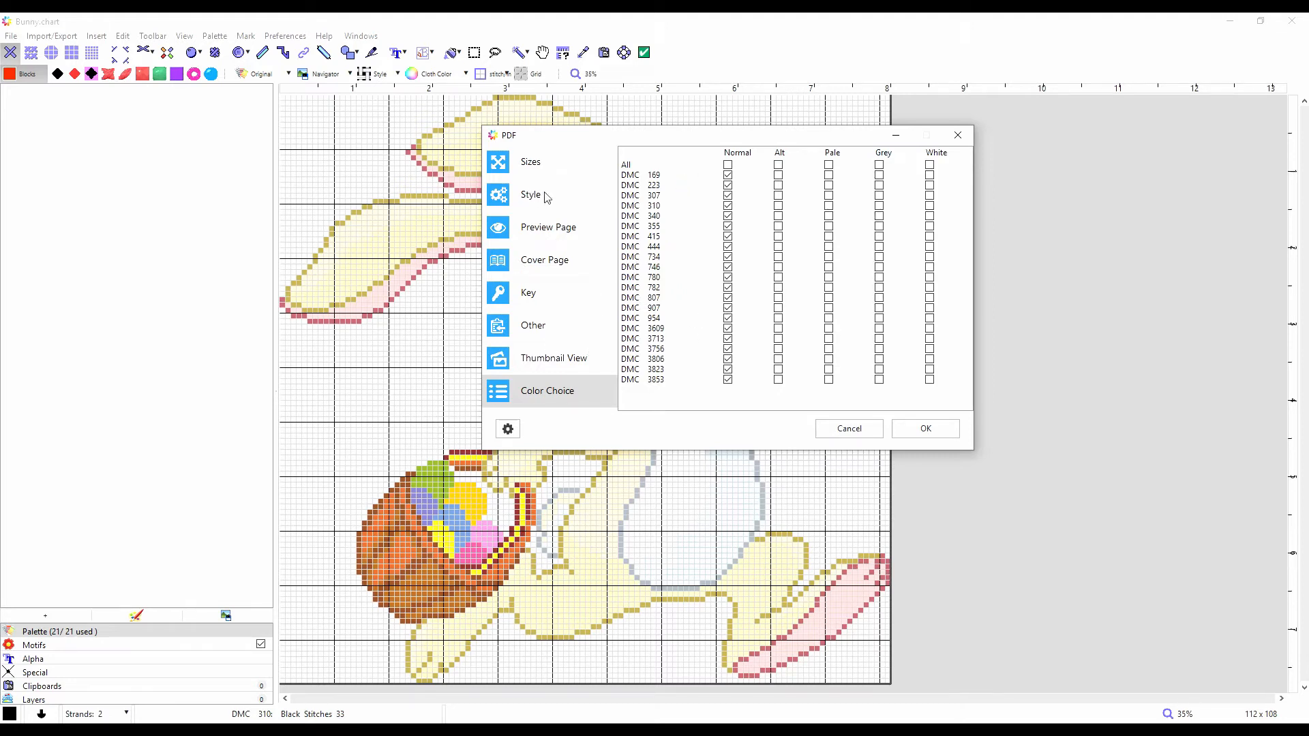
click(529, 170)
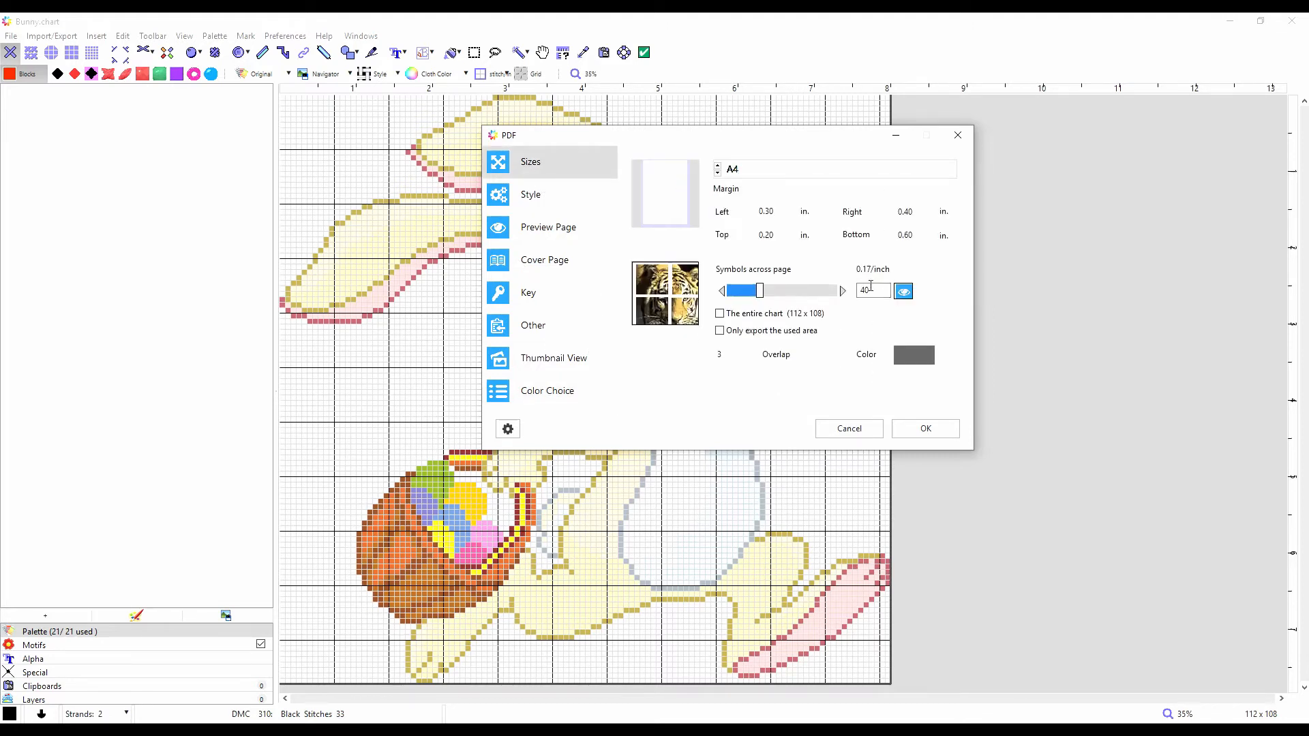
Step: Accept the PDF settings and try to save over the existing Easter Bunny 1 file
click(949, 432)
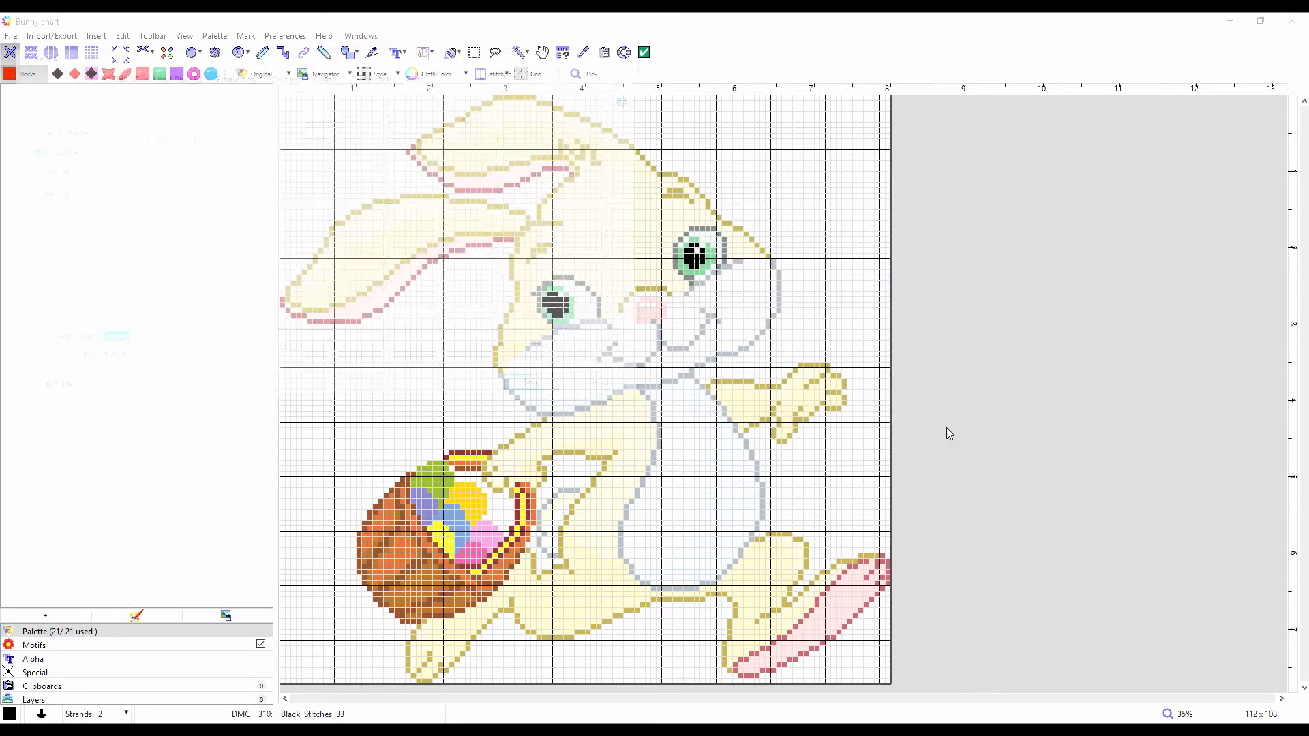
drag(381, 59, 738, 87)
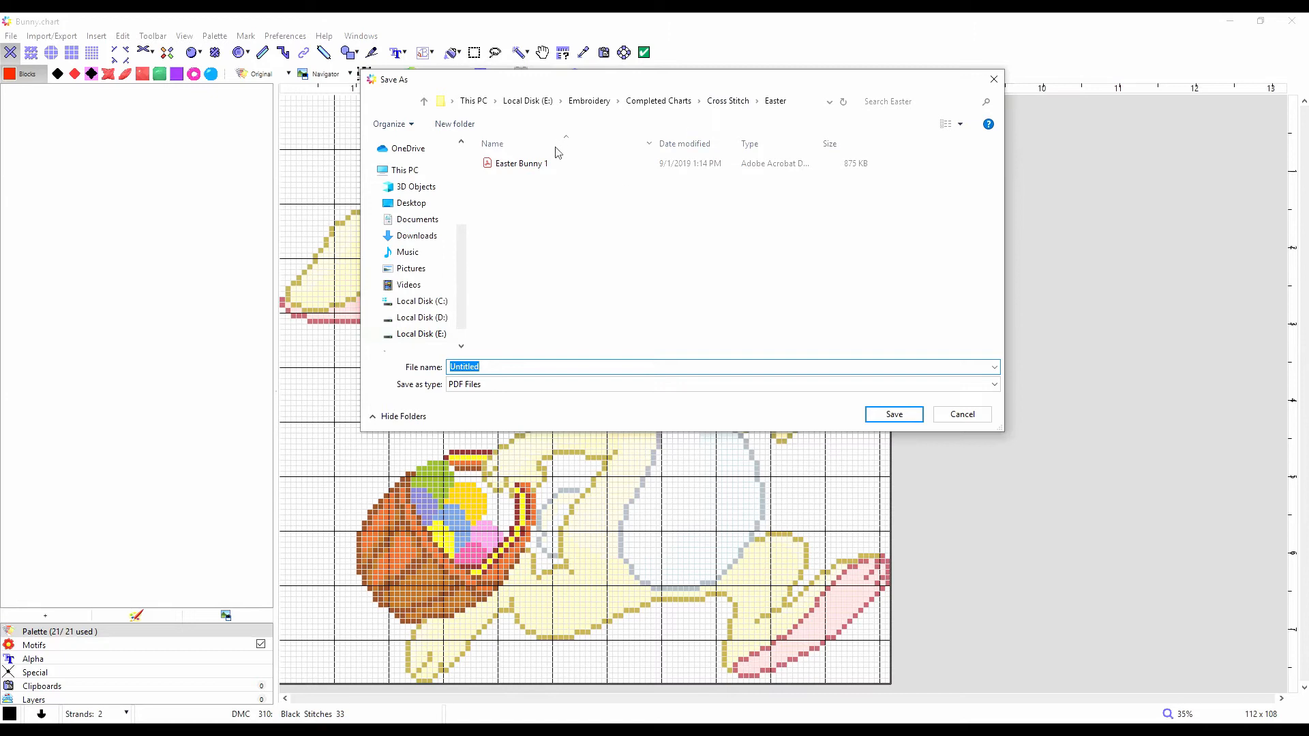
click(538, 165)
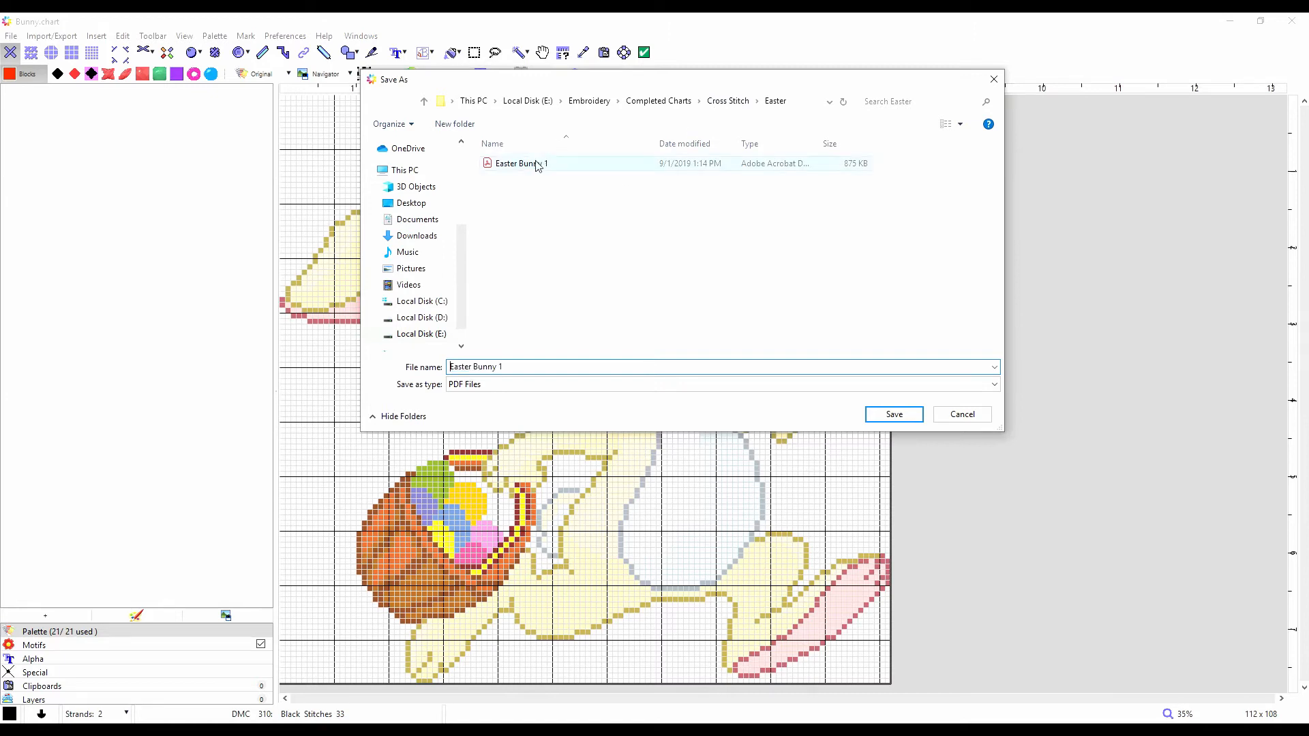
click(894, 415)
click(741, 377)
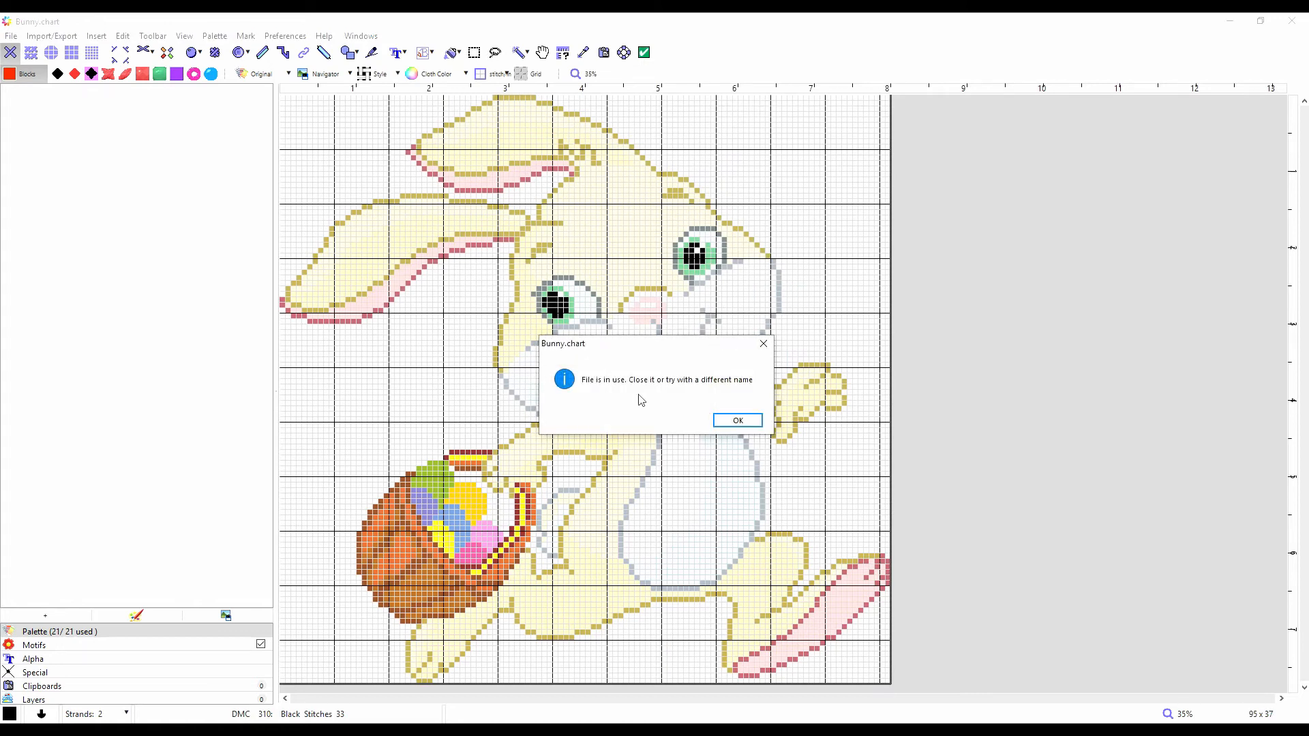
Step: Switch to Adobe Acrobat Reader, close the open PDF, and dismiss the file-in-use message in the chart program
key(alt+Tab)
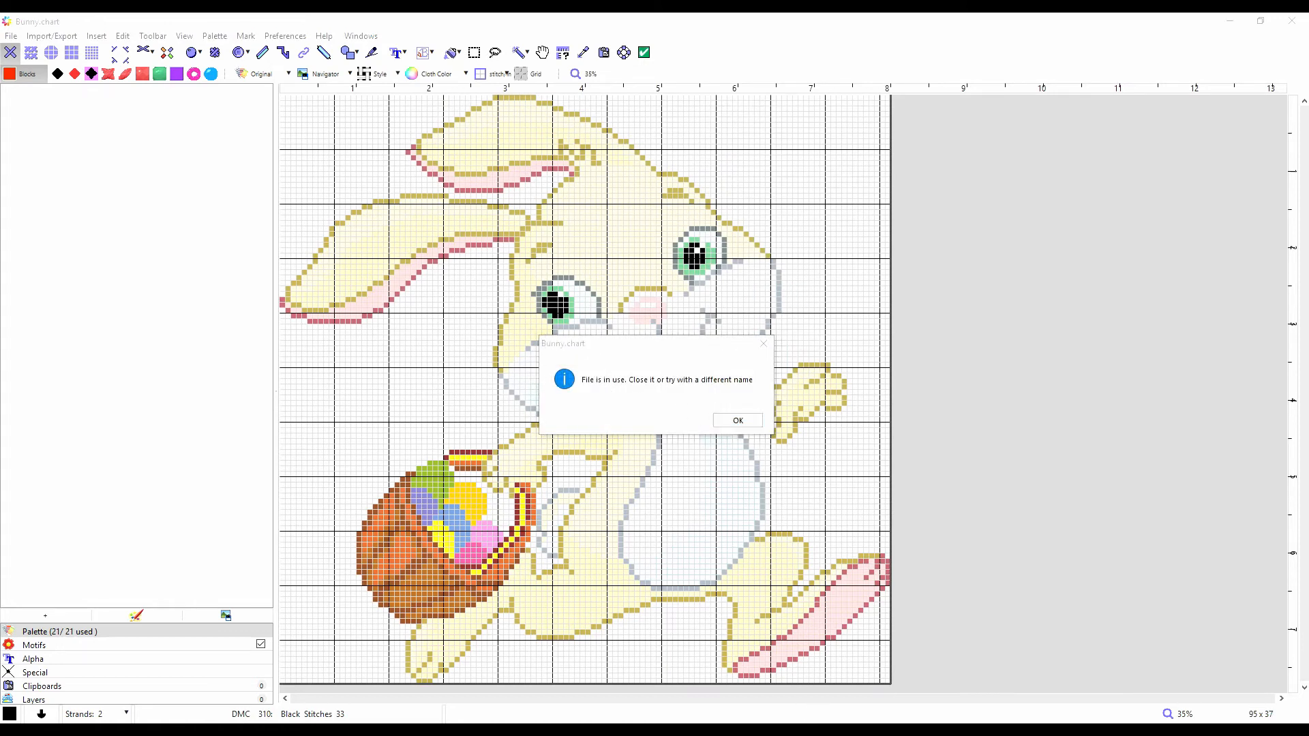
click(1142, 28)
click(738, 420)
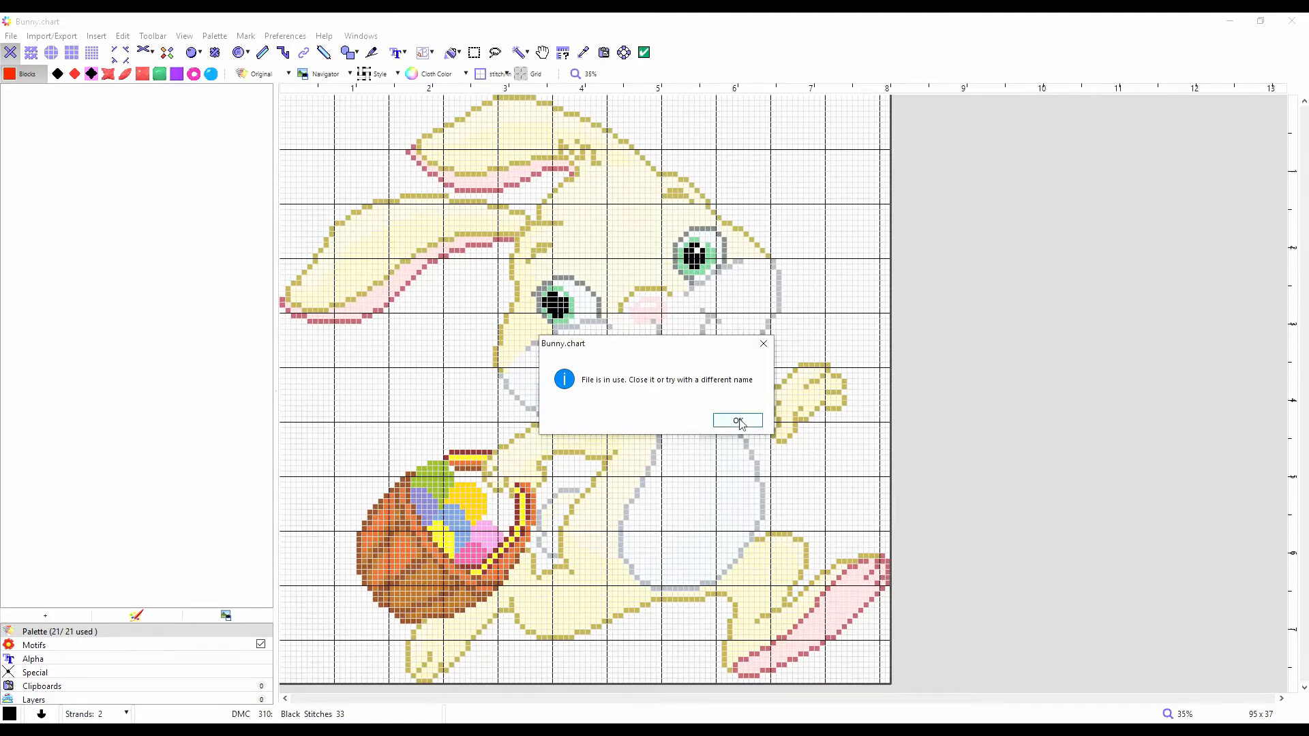
Step: Reopen the PDF export settings and review the Style, Preview Page and Sizes options
click(54, 38)
click(92, 97)
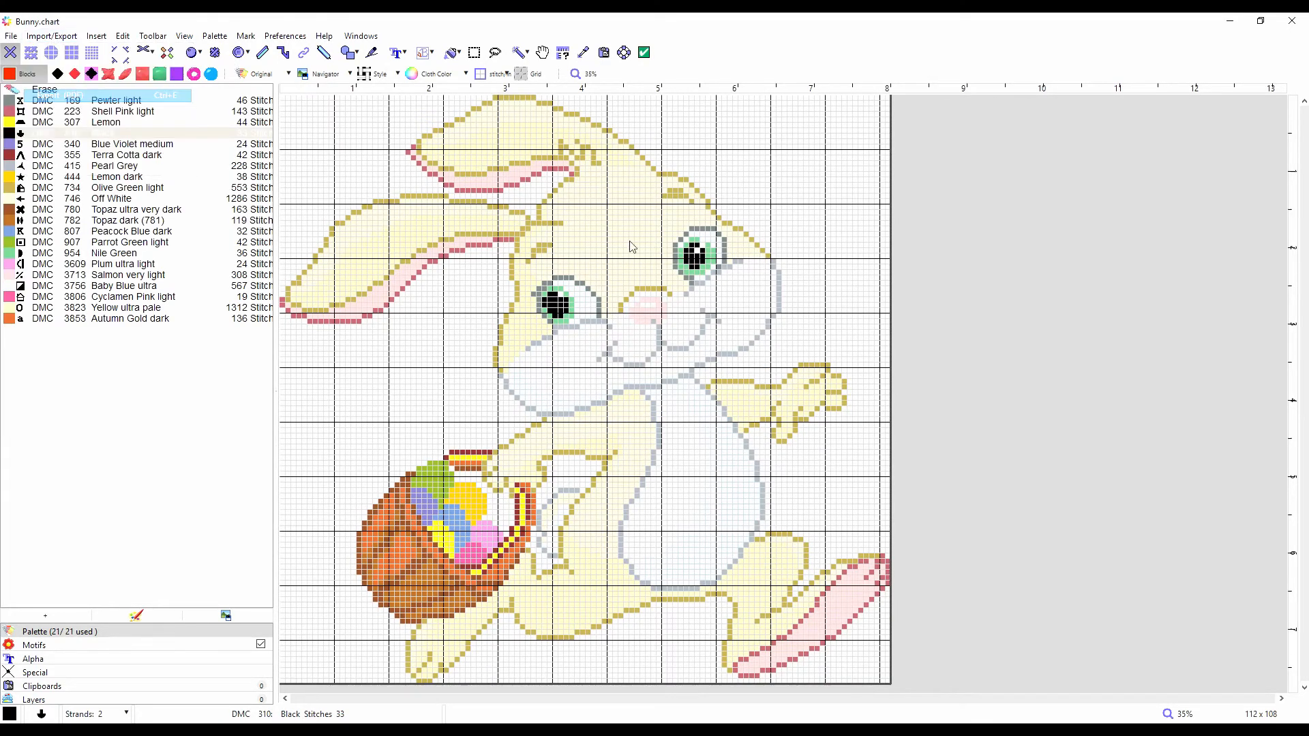
click(440, 206)
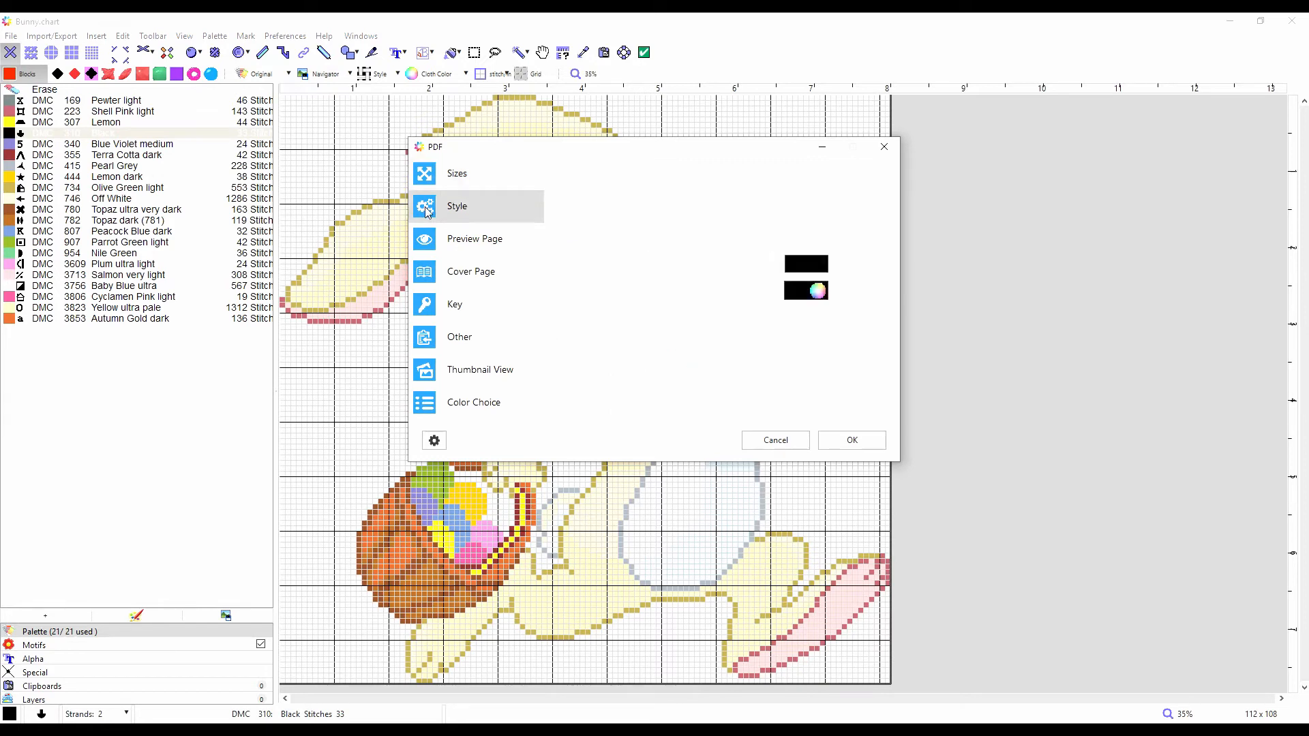
click(443, 242)
click(420, 174)
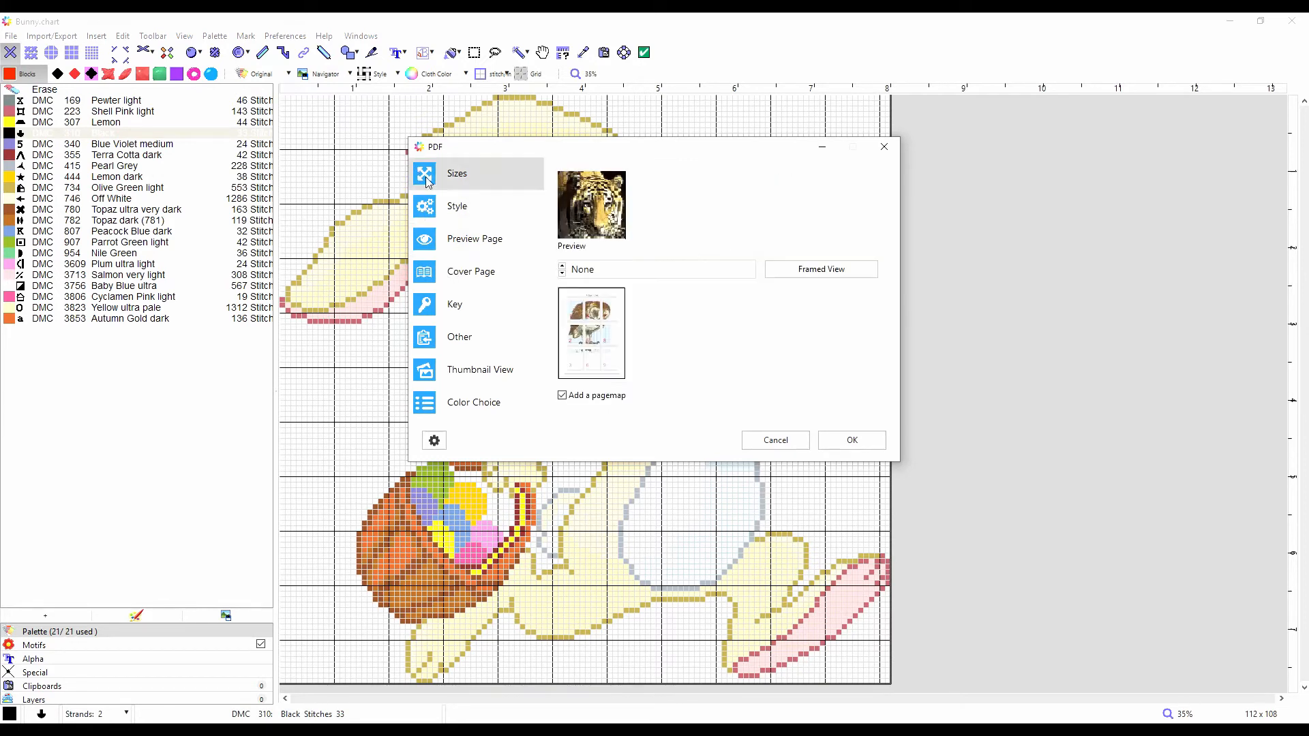
Step: Export the PDF as Easter Bunny 1 in the Easter folder, replacing the existing file
click(861, 445)
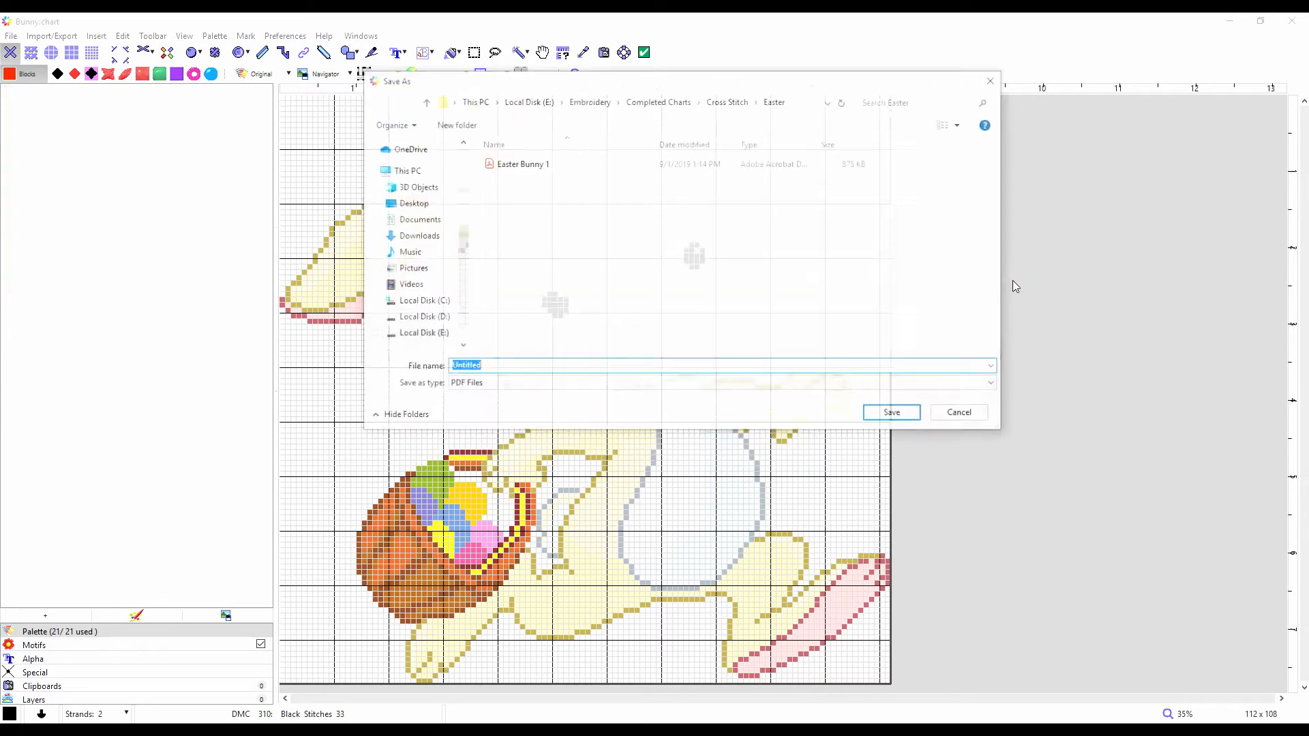
click(525, 164)
click(895, 414)
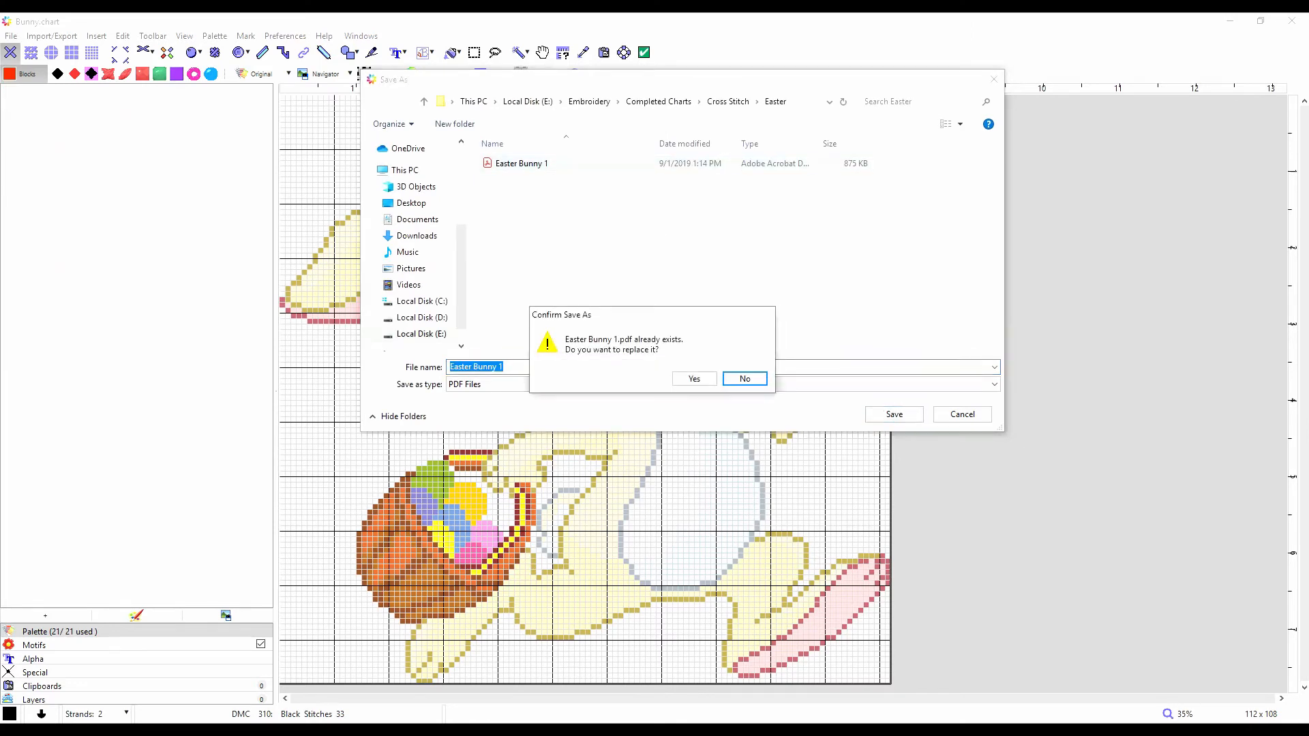
click(691, 379)
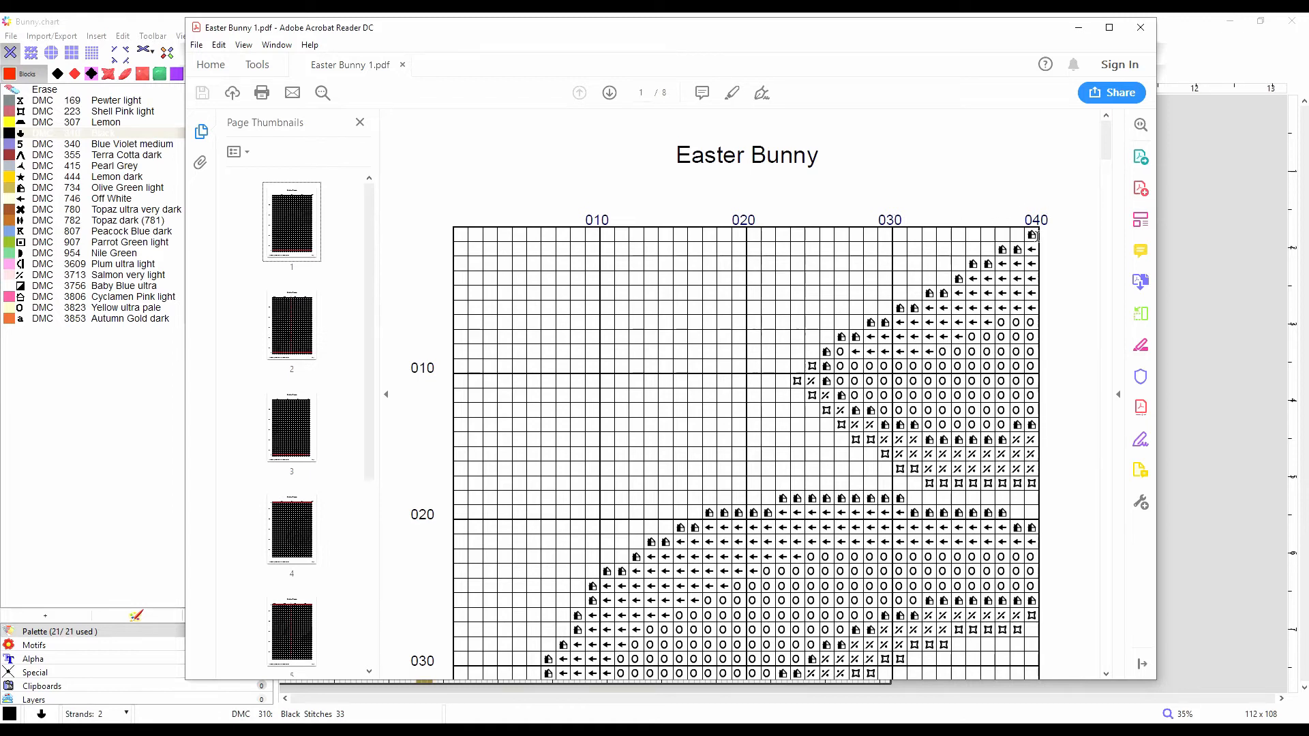
Step: Review chart pages 2 to 4 of the exported PDF, including the shaded overlap columns and rows
click(303, 323)
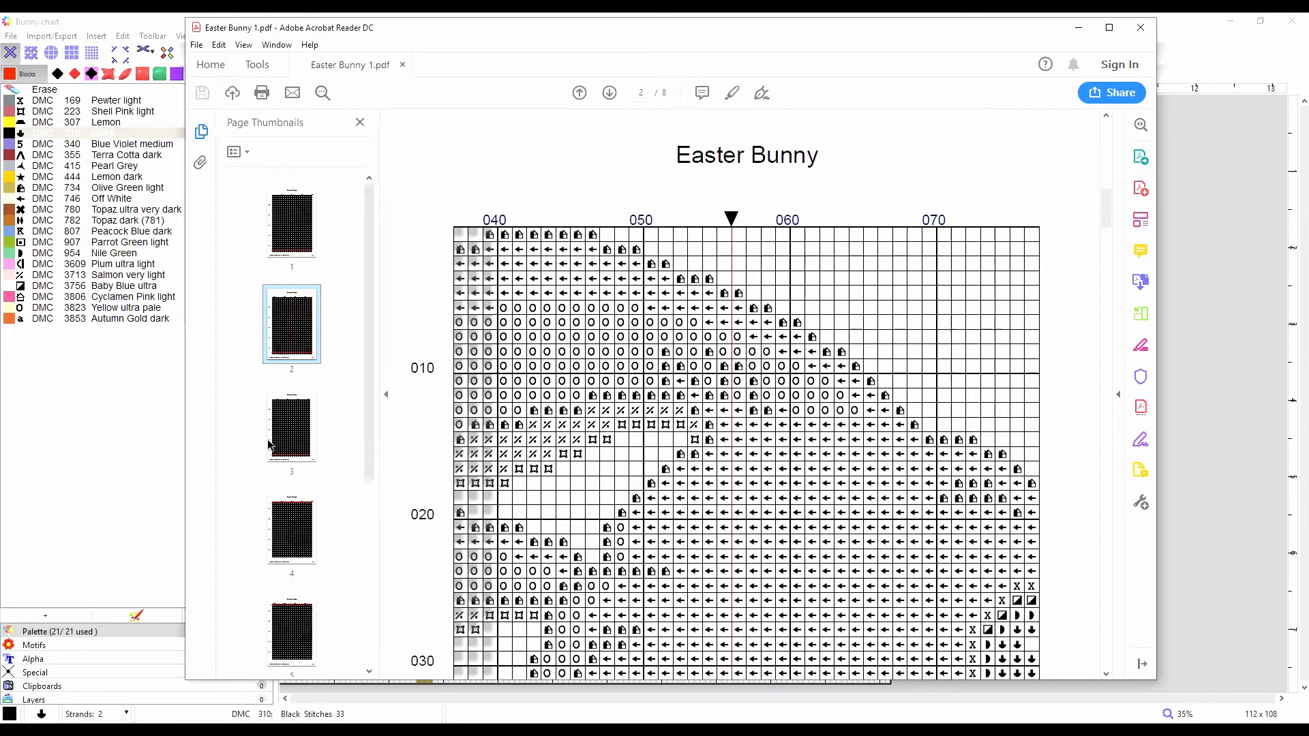
click(295, 428)
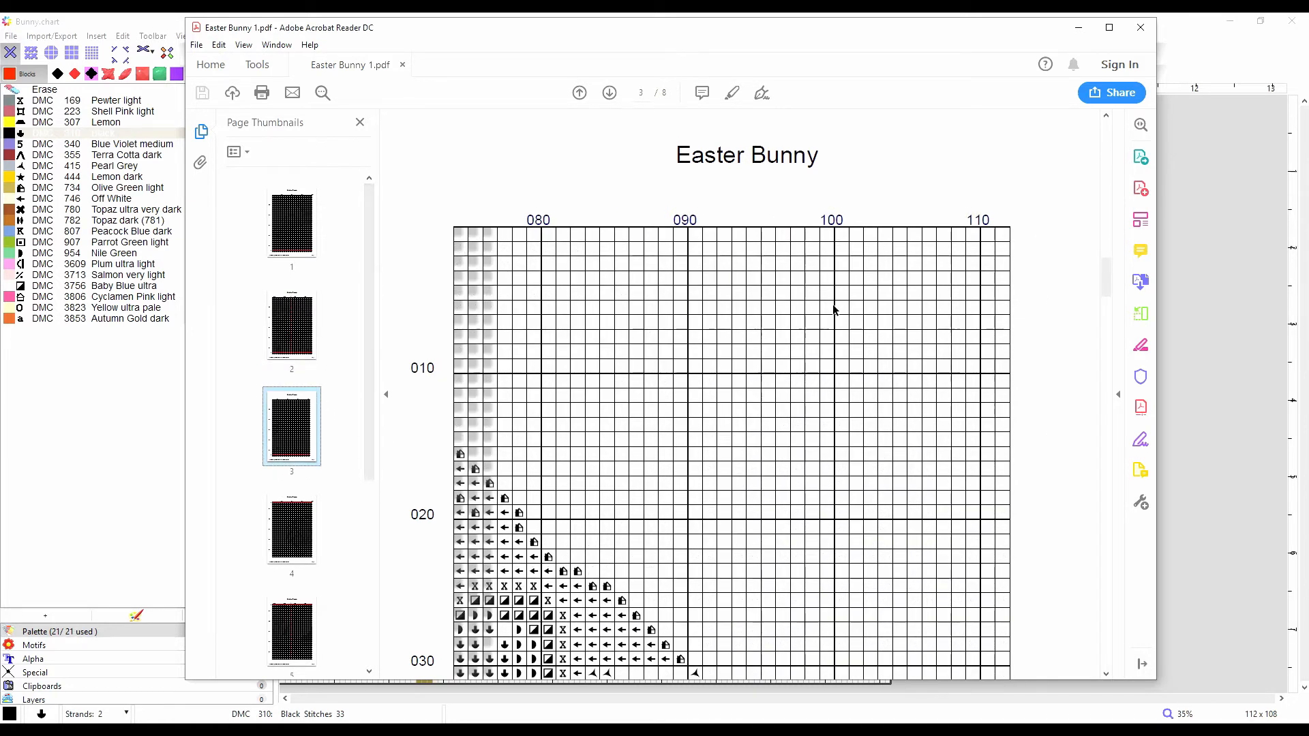
scroll(833, 307, down, 10)
scroll(863, 318, down, 10)
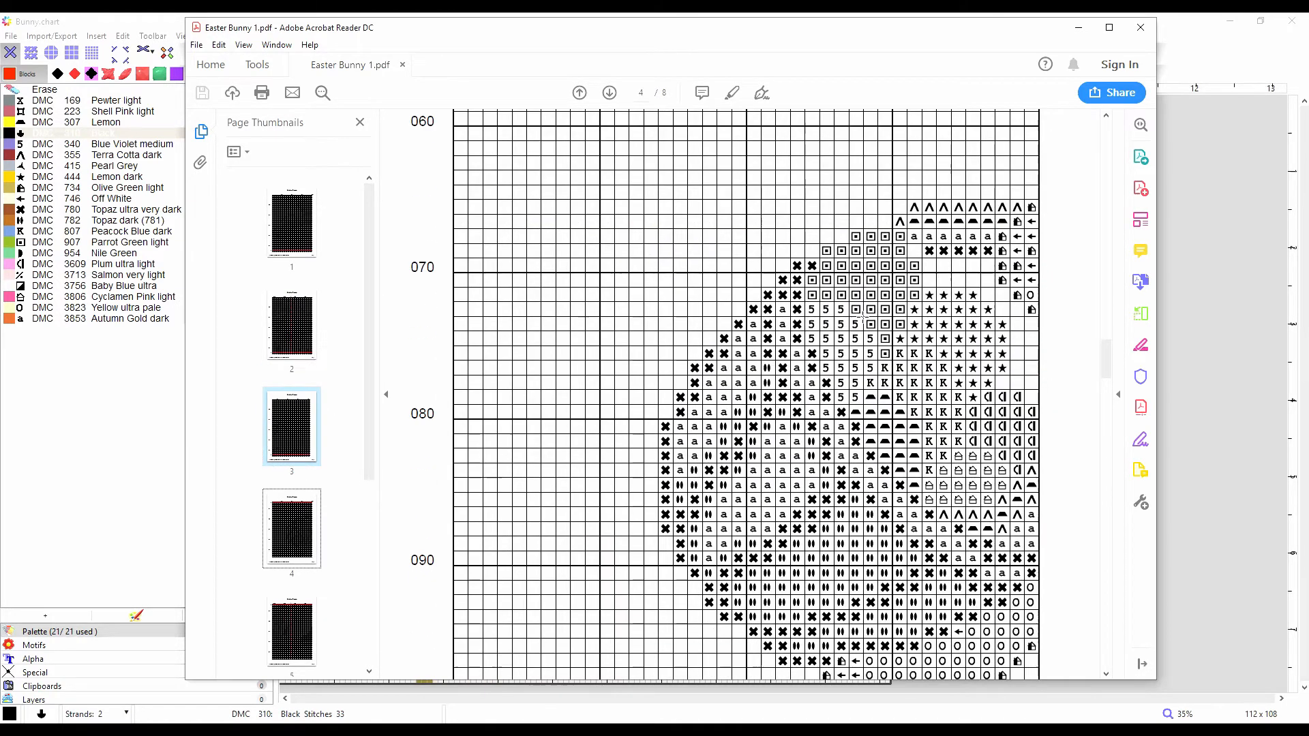
scroll(862, 315, up, 6)
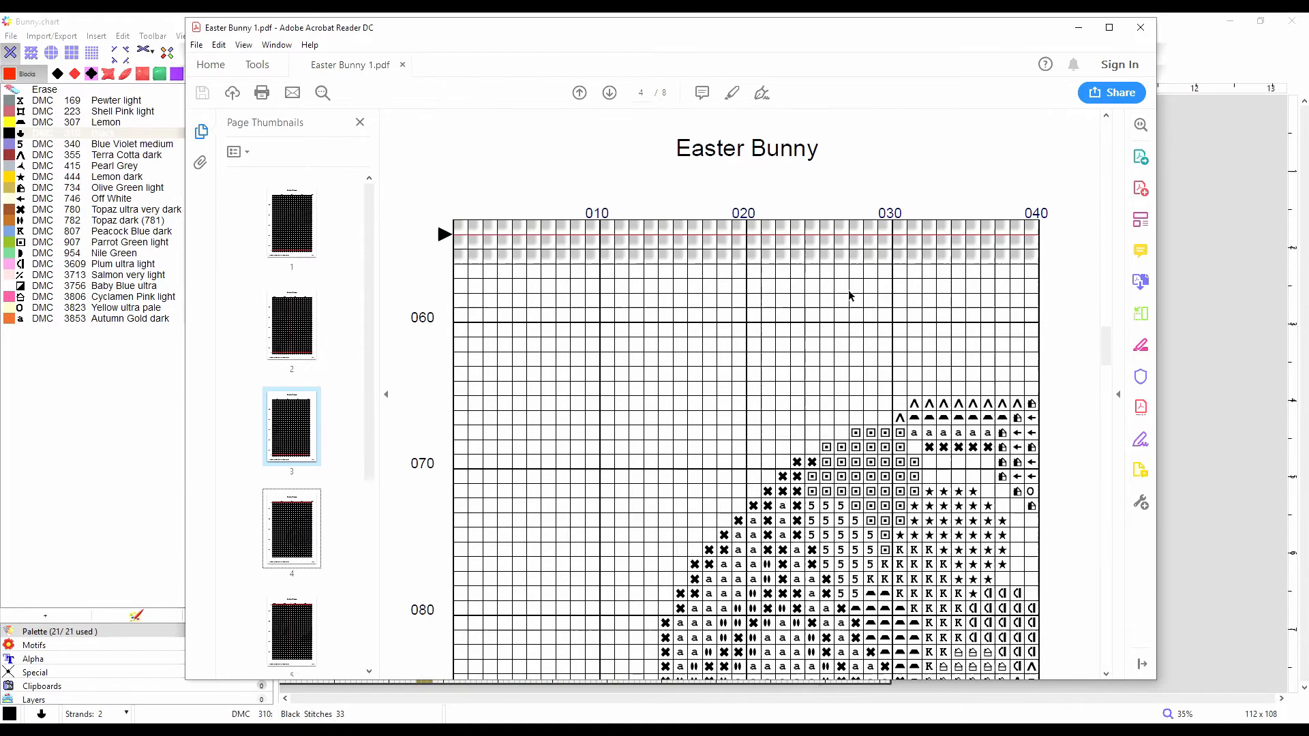
Step: Review the thread key on page 7 and the page layout thumbnails on page 8
drag(368, 400, 366, 586)
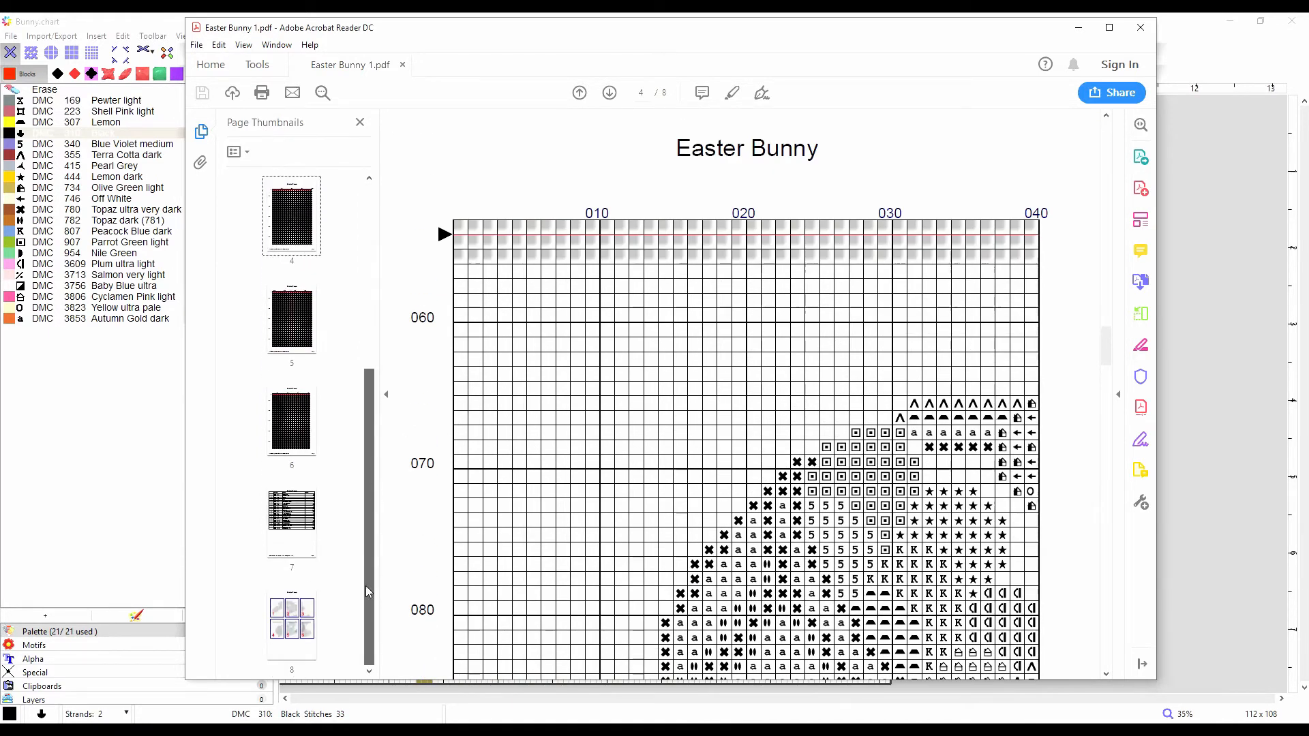
click(298, 539)
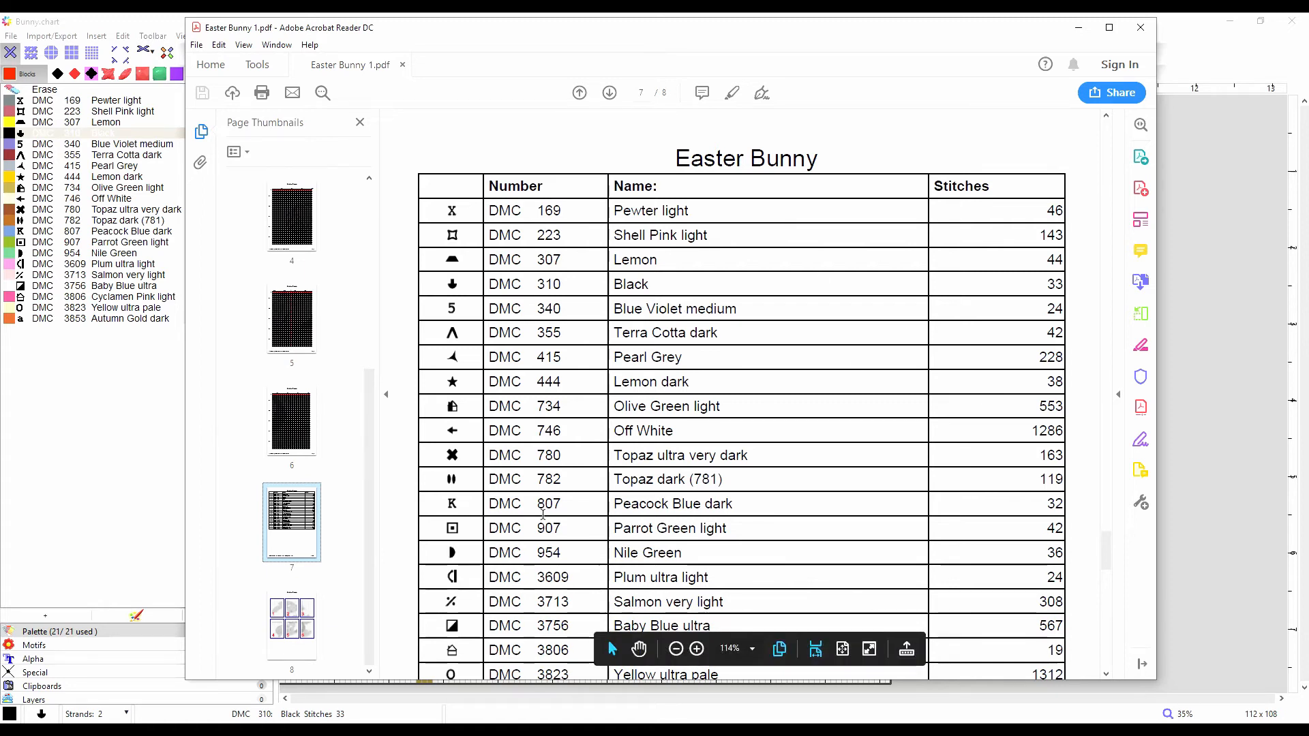
click(293, 622)
scroll(832, 364, down, 3)
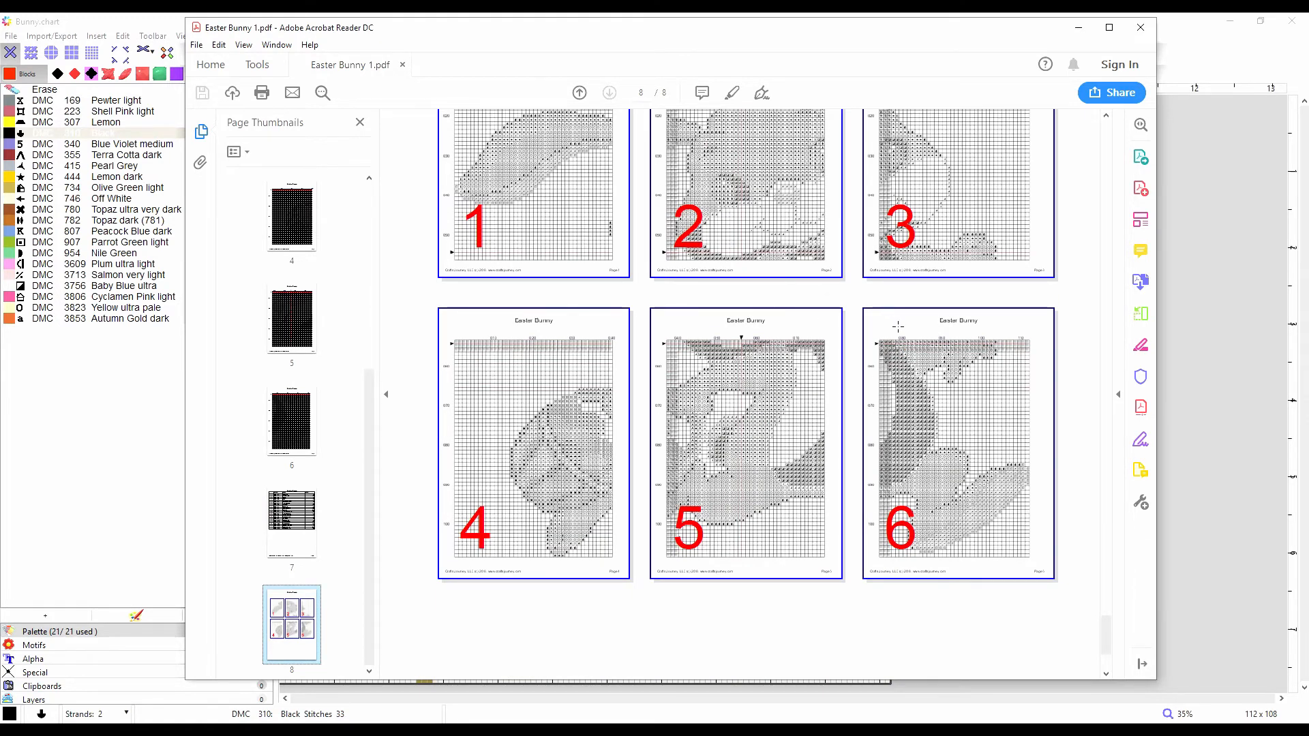
Step: Check page 4's footer and page number, look back through the chart to page 1, and close the PDF
click(313, 240)
scroll(855, 467, down, 10)
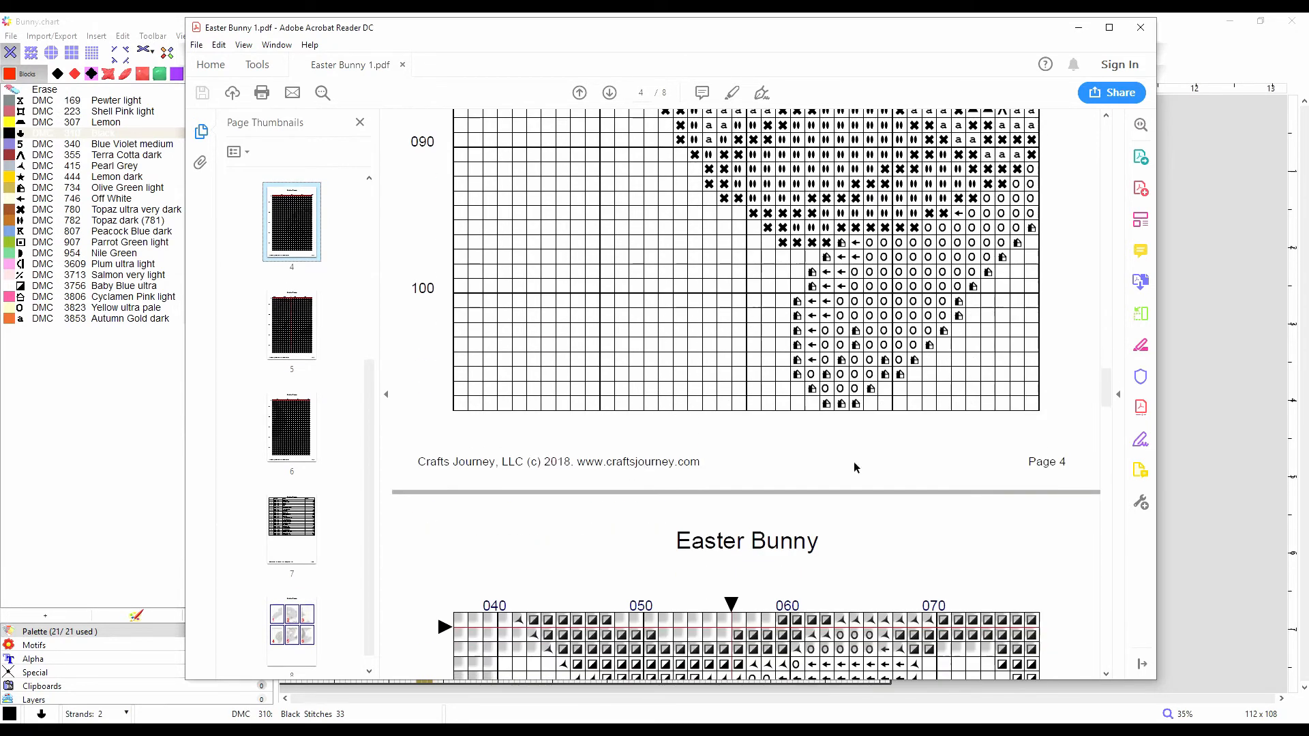
drag(1072, 458, 1027, 462)
scroll(1016, 351, up, 5)
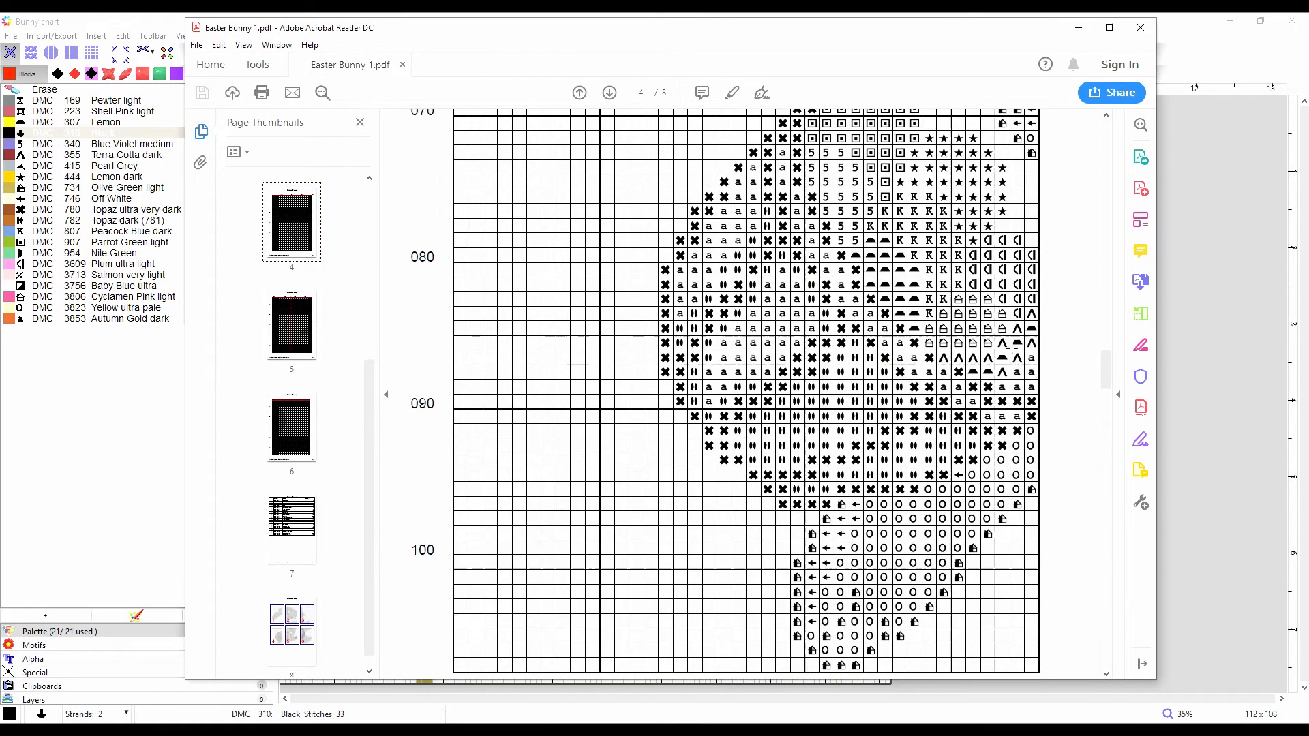
scroll(1006, 355, up, 20)
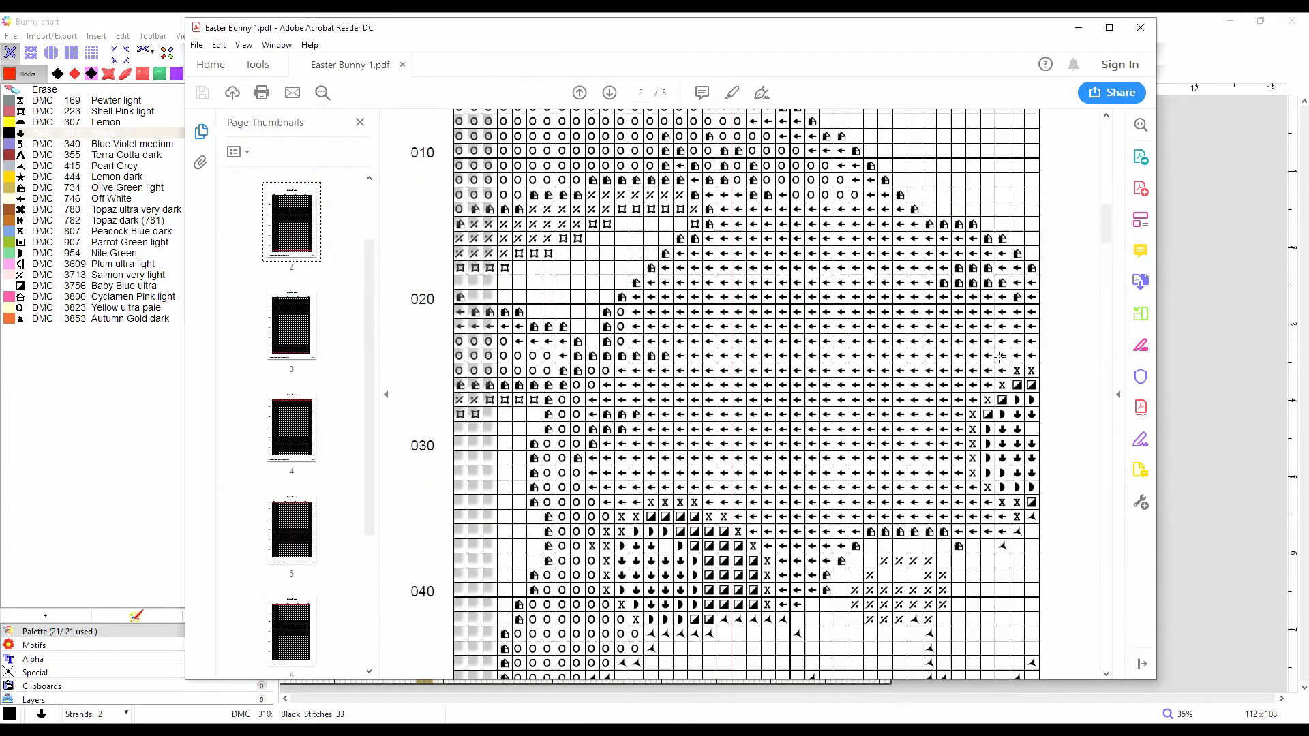
scroll(999, 356, up, 8)
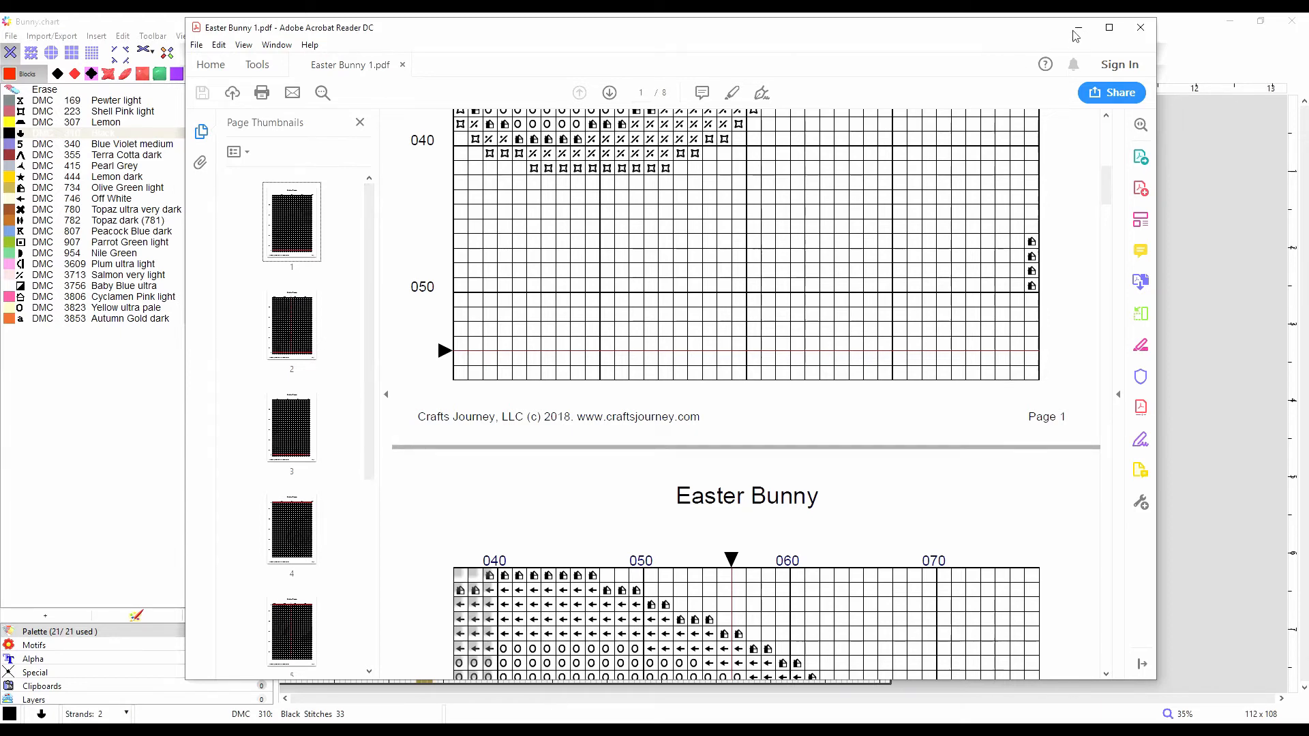
click(1142, 33)
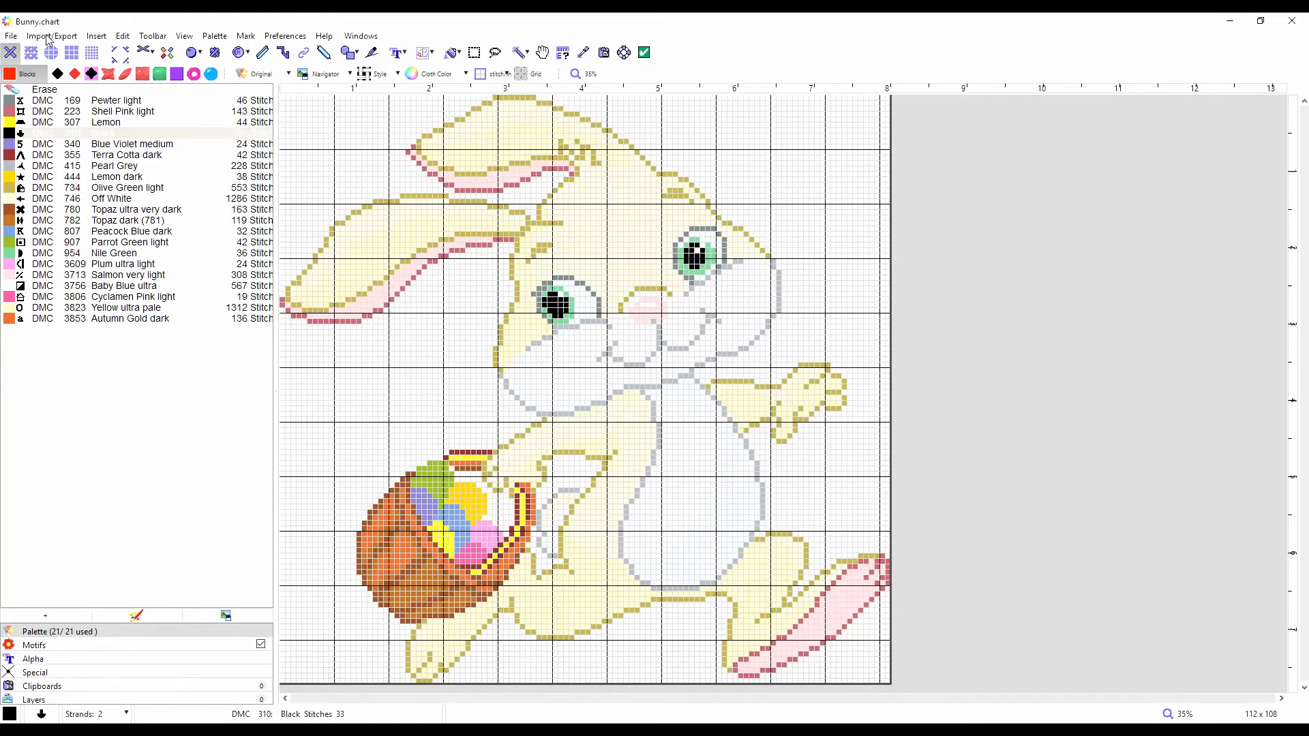
click(51, 36)
click(66, 52)
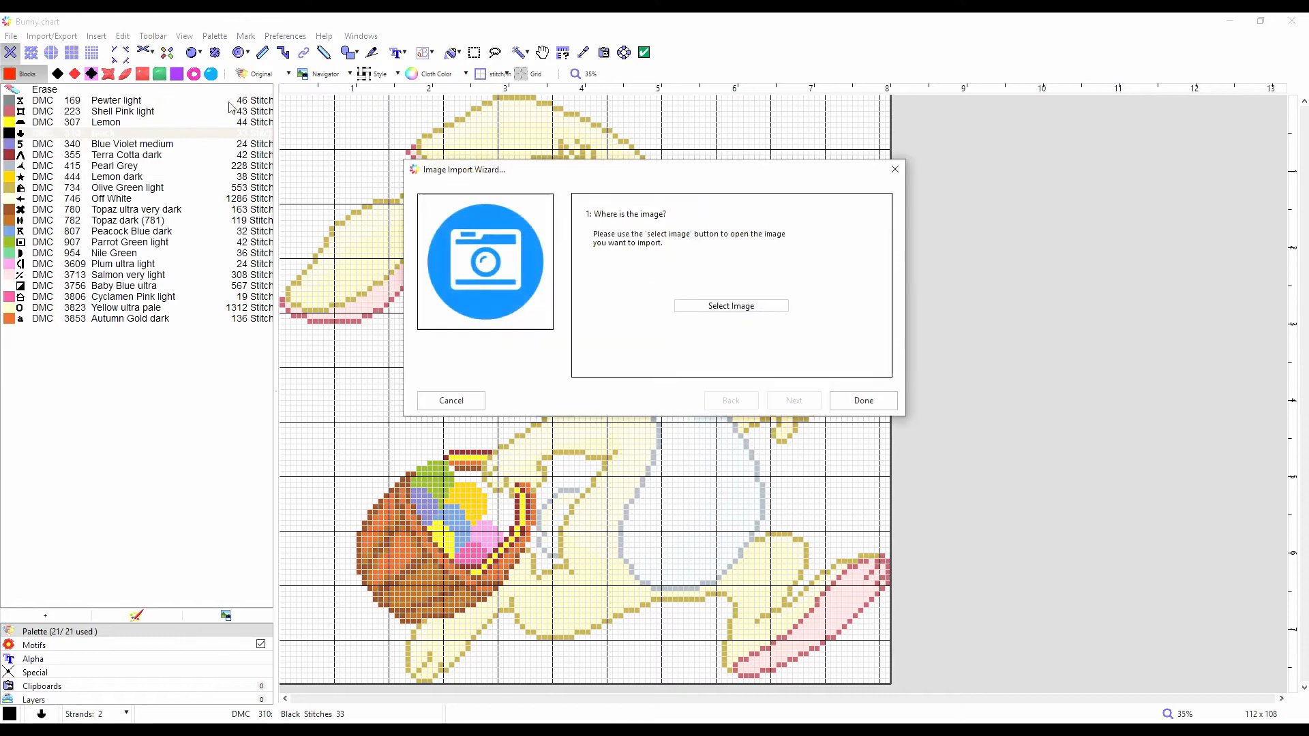
click(896, 169)
Step: Set the PDF export to 50 symbols across the page and check the resulting page layout in the Thumbnail View
click(51, 37)
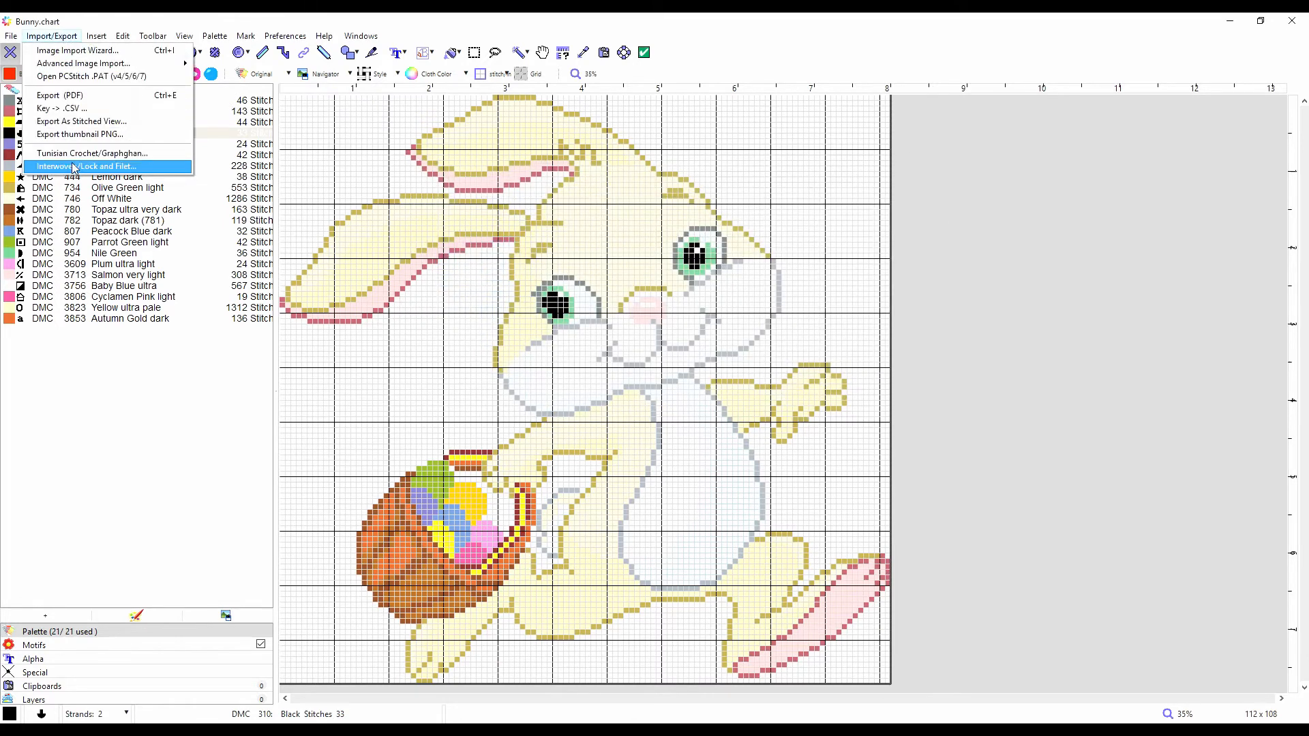
click(82, 95)
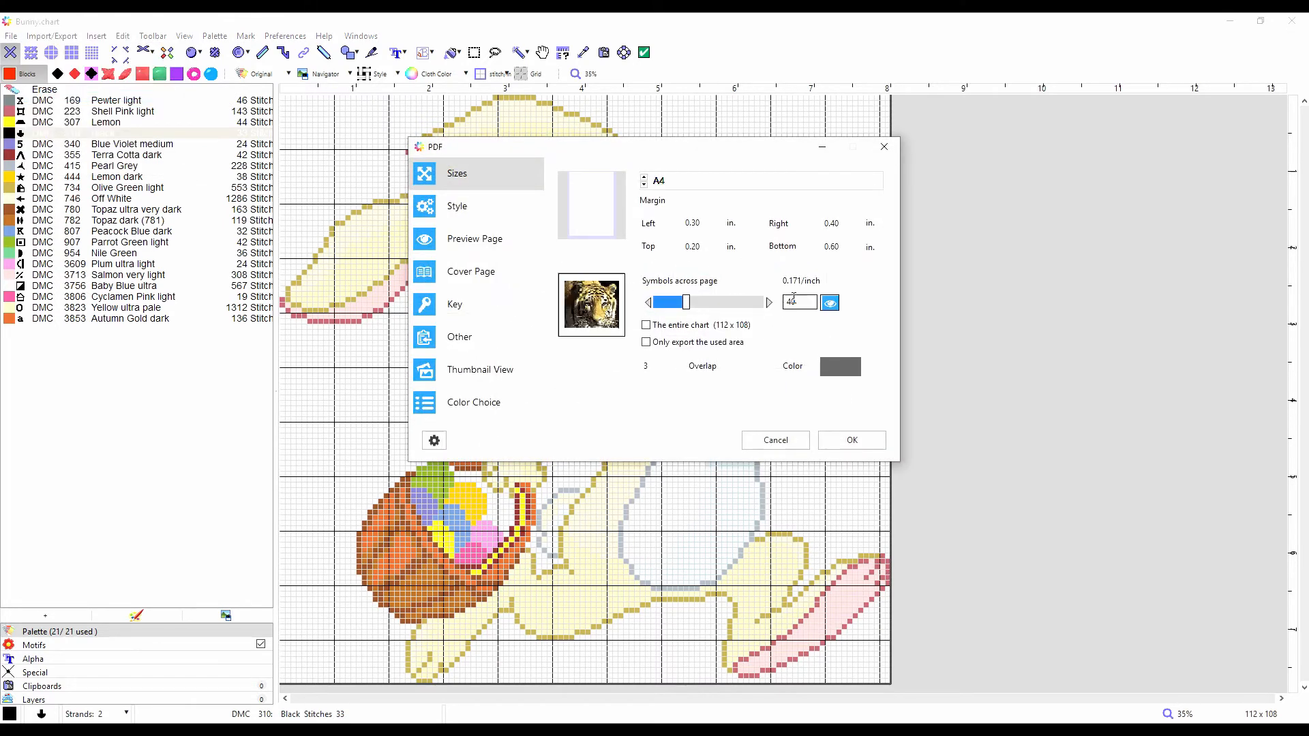
text(50)
click(459, 377)
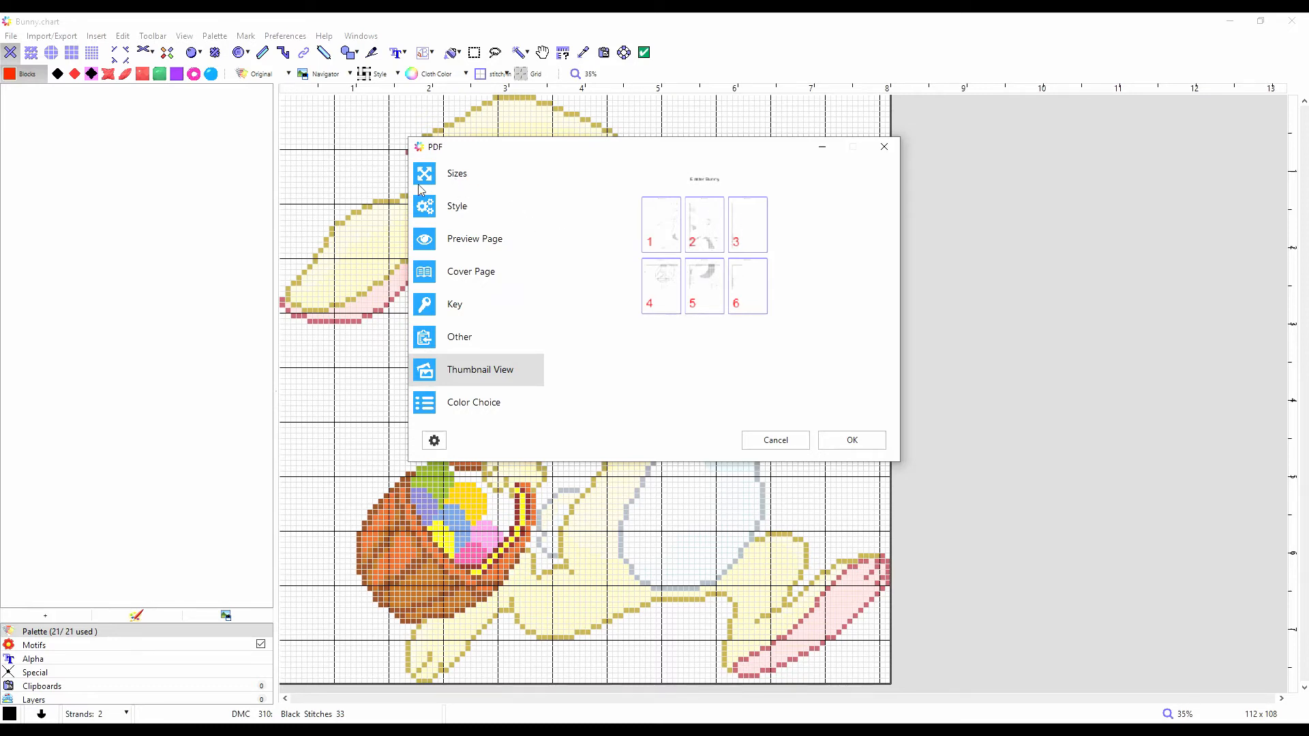
Step: Export the chart as a PDF named 123 in the Easter folder and hide the page thumbnails in the opened file
click(860, 443)
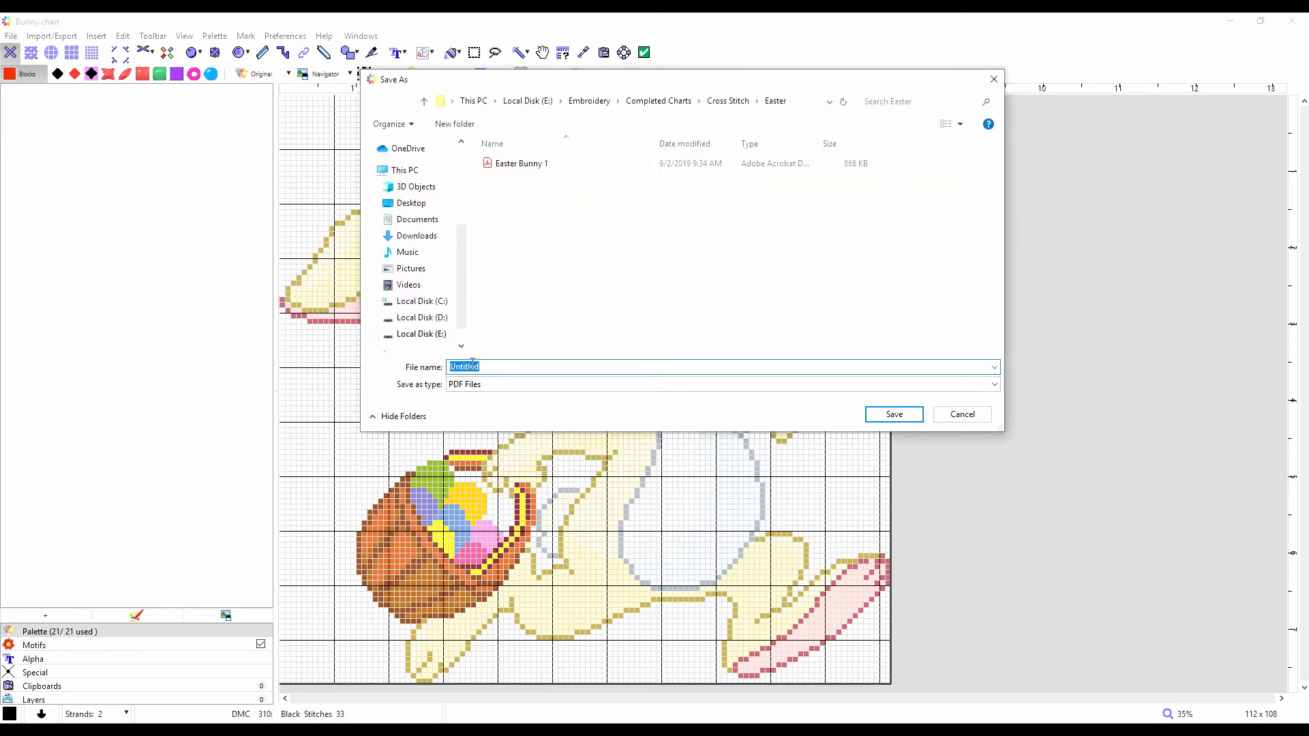
text(123)
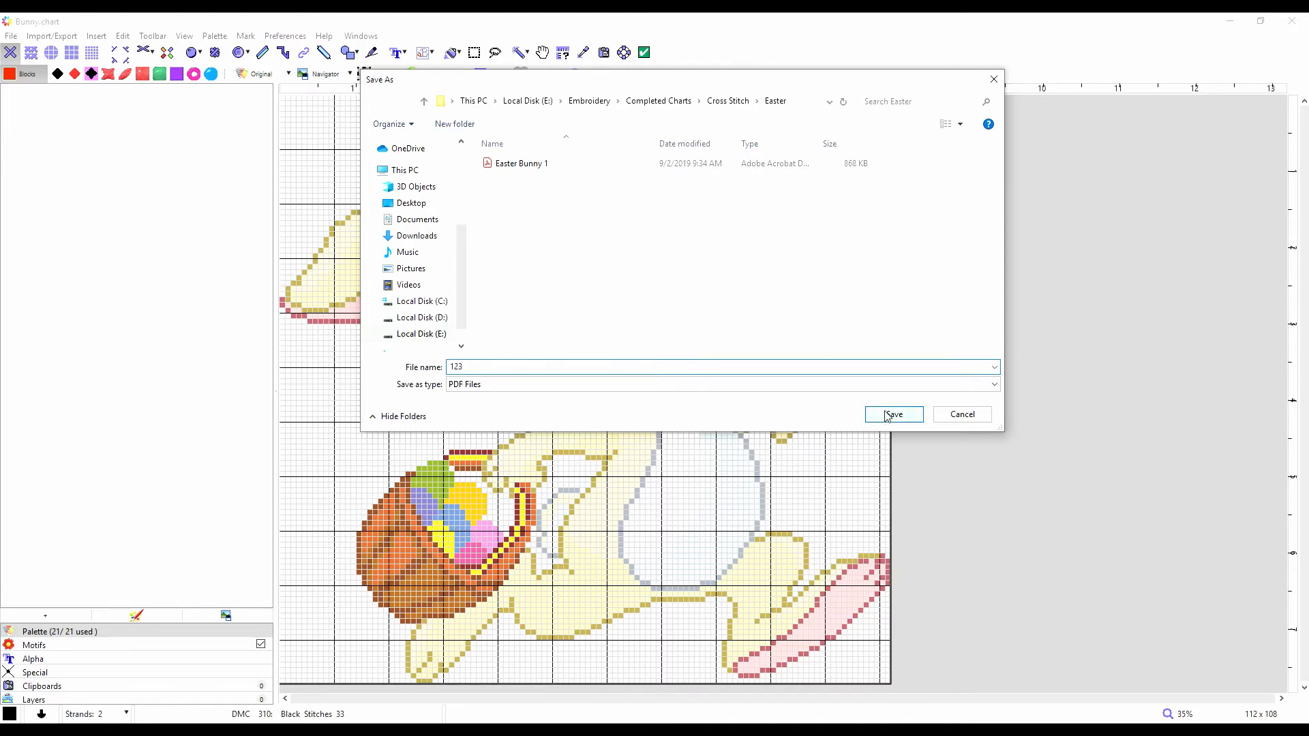
click(888, 414)
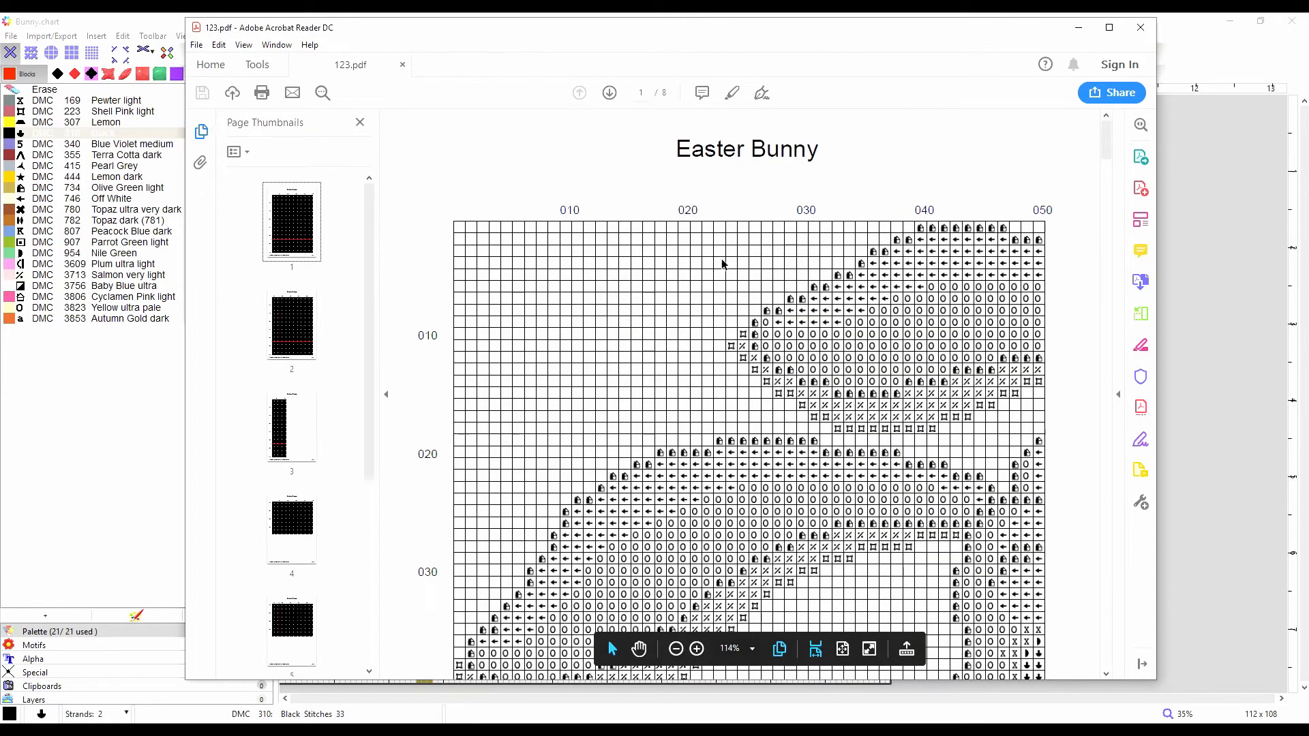
click(383, 310)
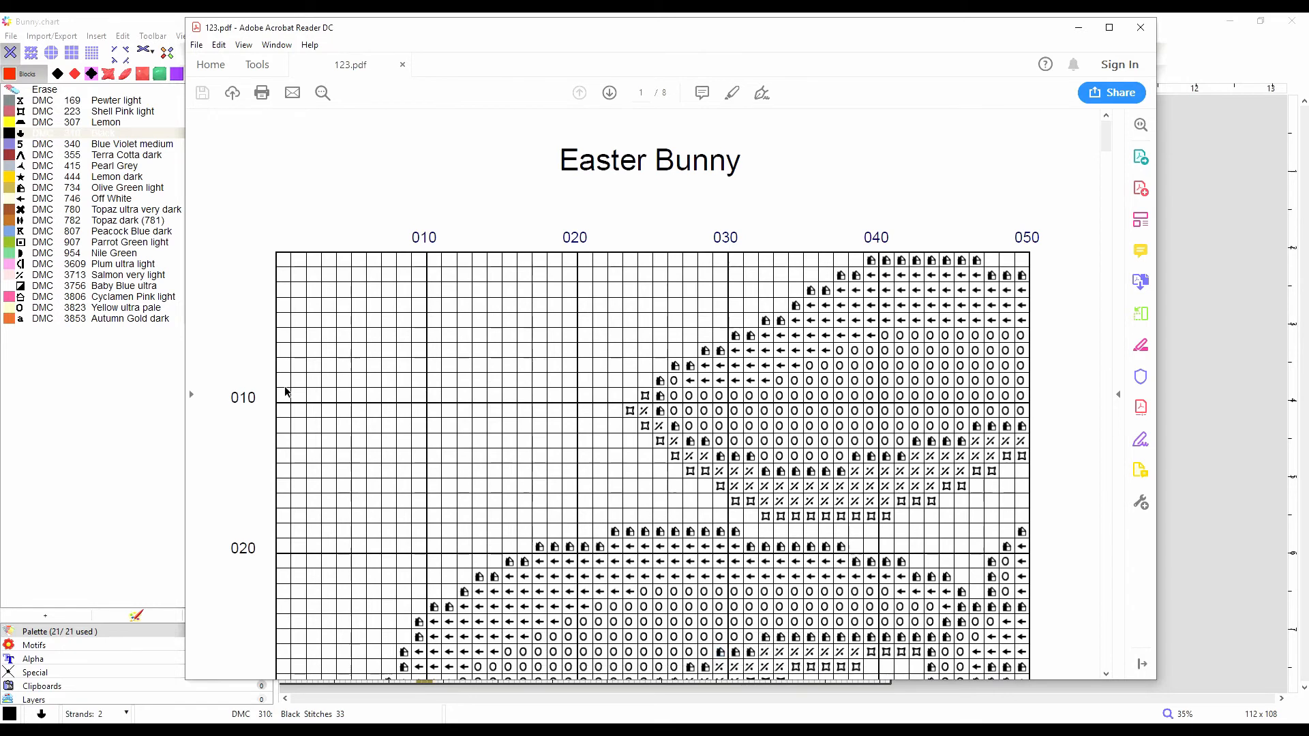